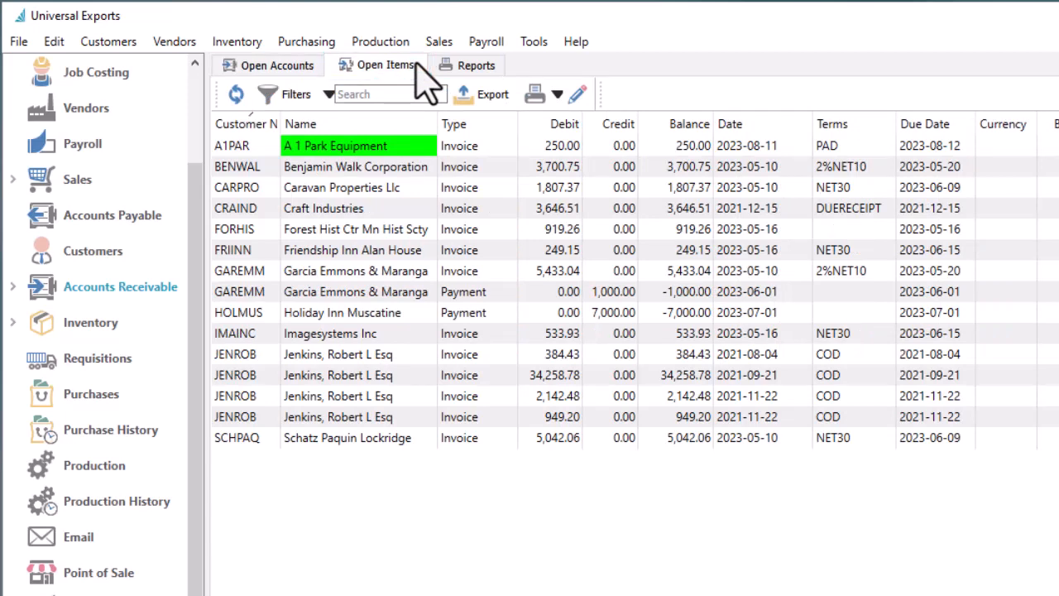
# - View the accounts receivable reports, return to the open accounts list and open batch entry
pyautogui.click(435, 70)
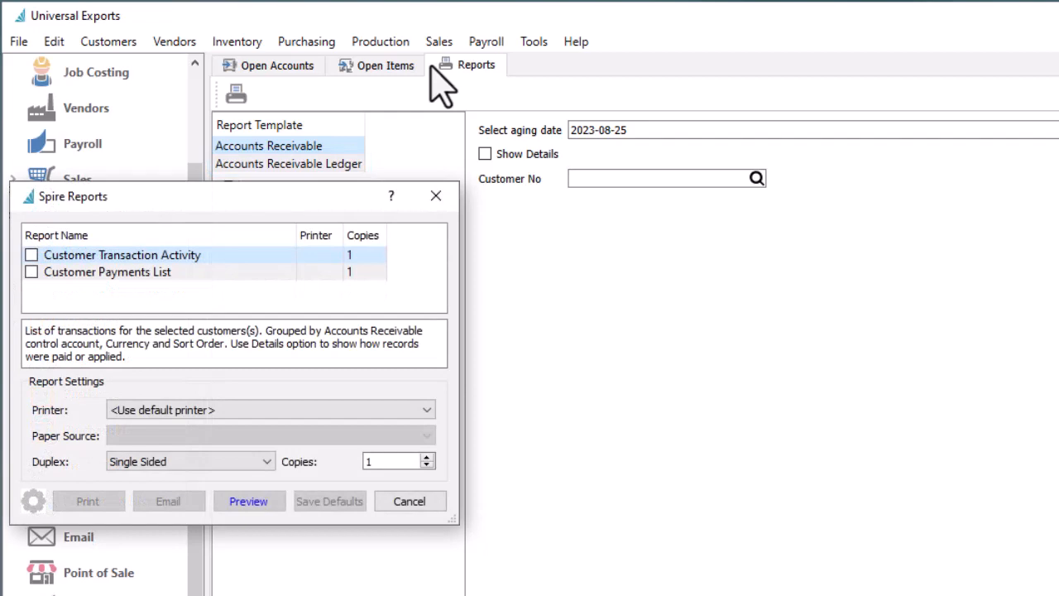
pyautogui.click(308, 65)
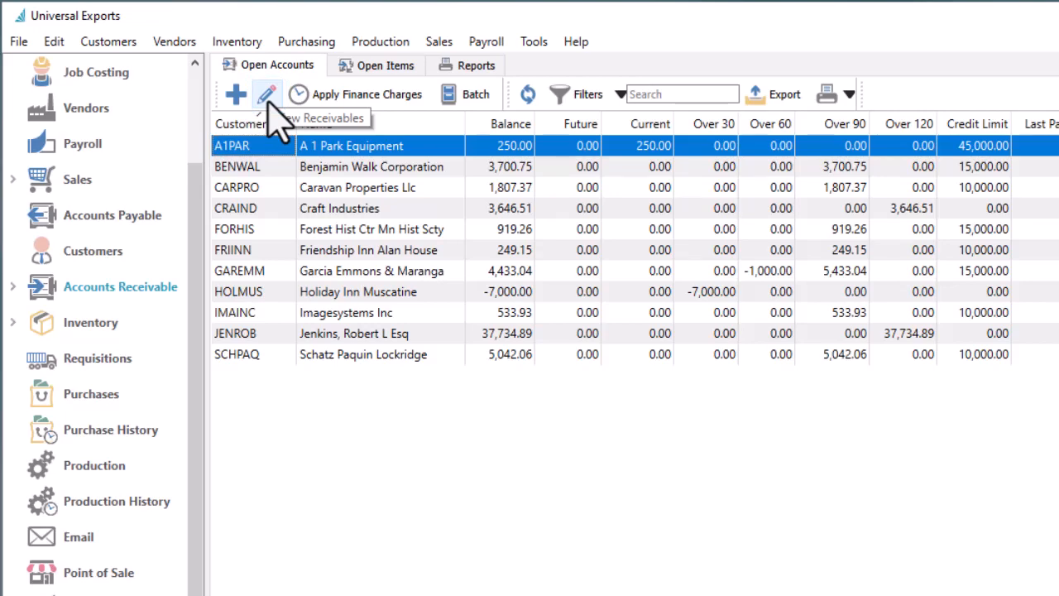
pyautogui.click(480, 97)
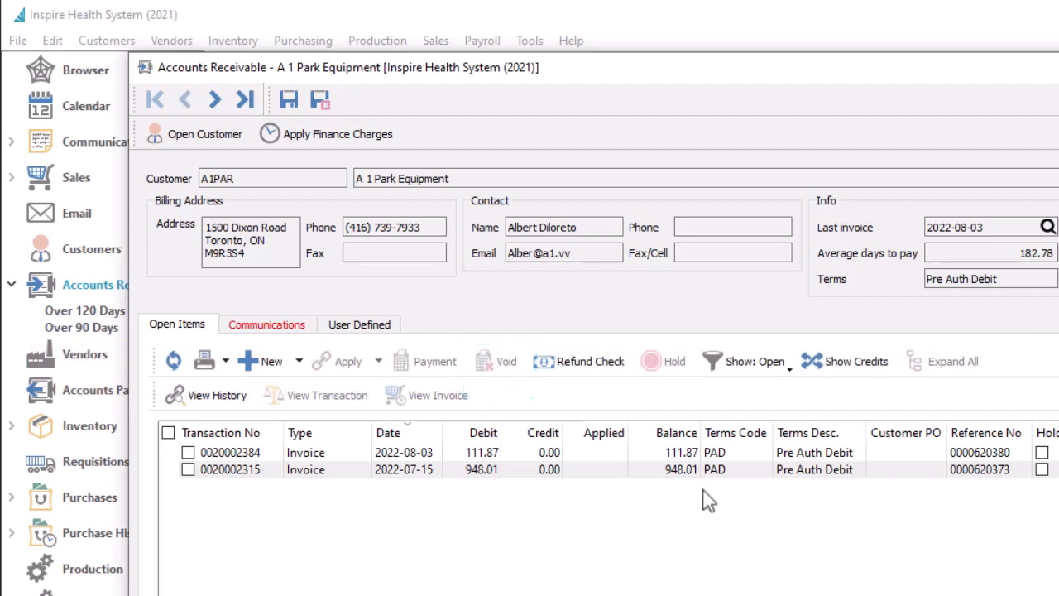
# - Look through the communications and user-defined information on A 1 Park Equipment's receivables record
pyautogui.click(279, 329)
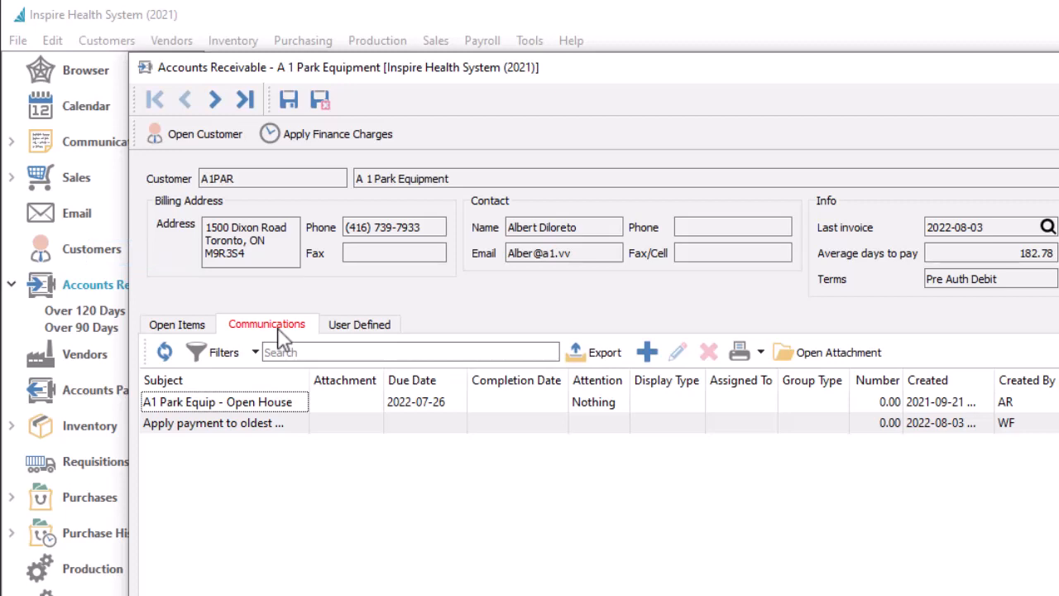
pyautogui.click(334, 329)
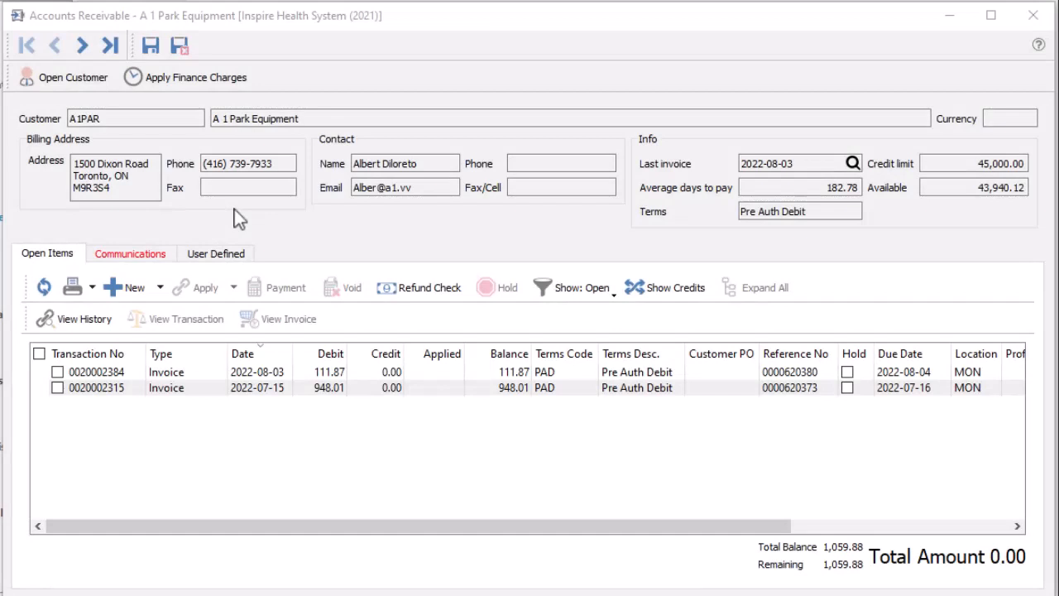
# - Start a new invoice entry for A 1 Park Equipment with payment terms 2%10NET30
pyautogui.click(162, 289)
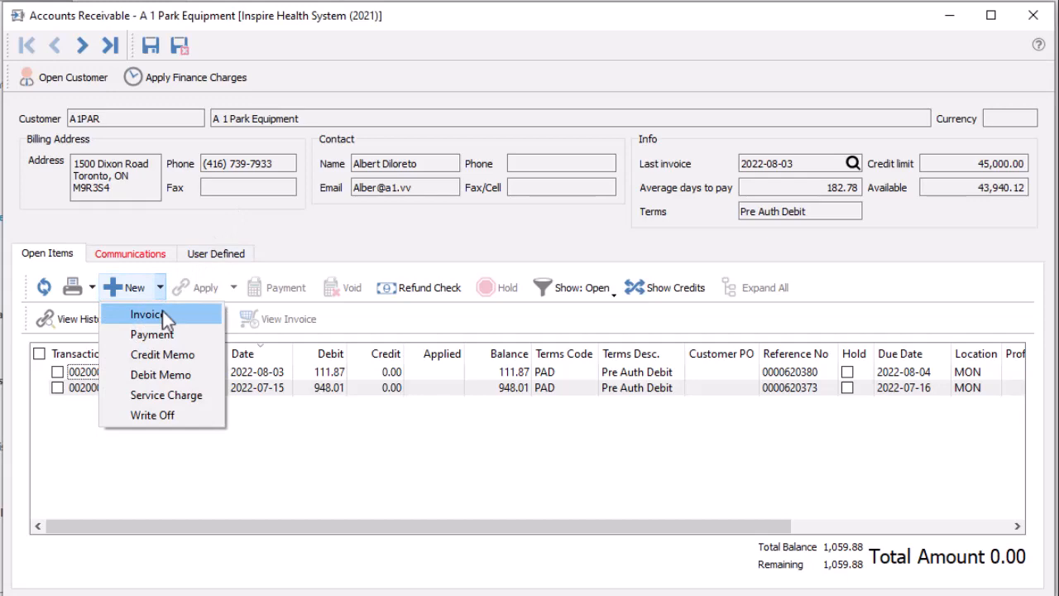
pyautogui.click(163, 313)
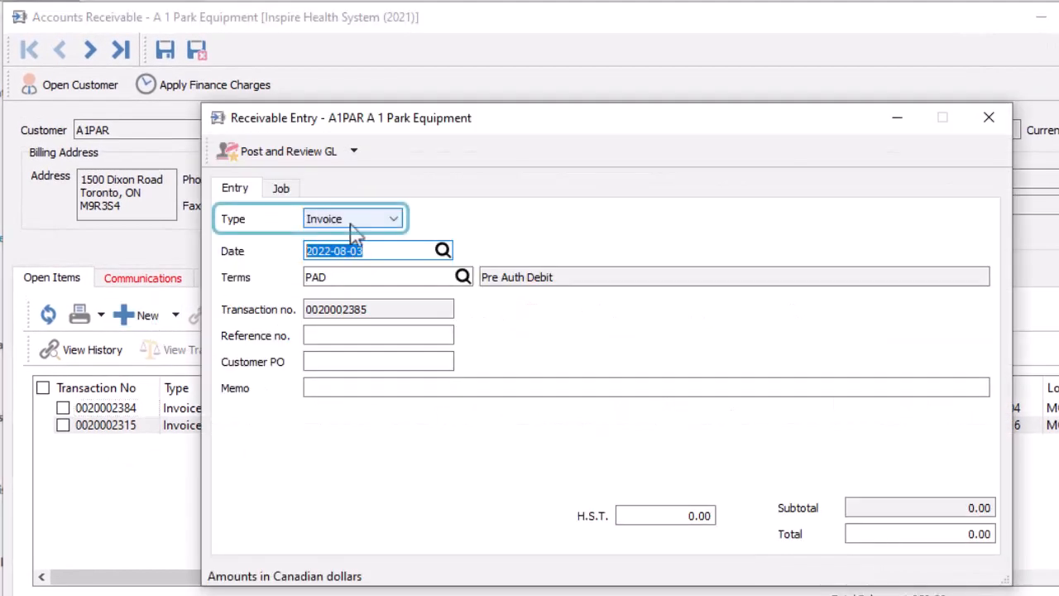
pyautogui.click(351, 223)
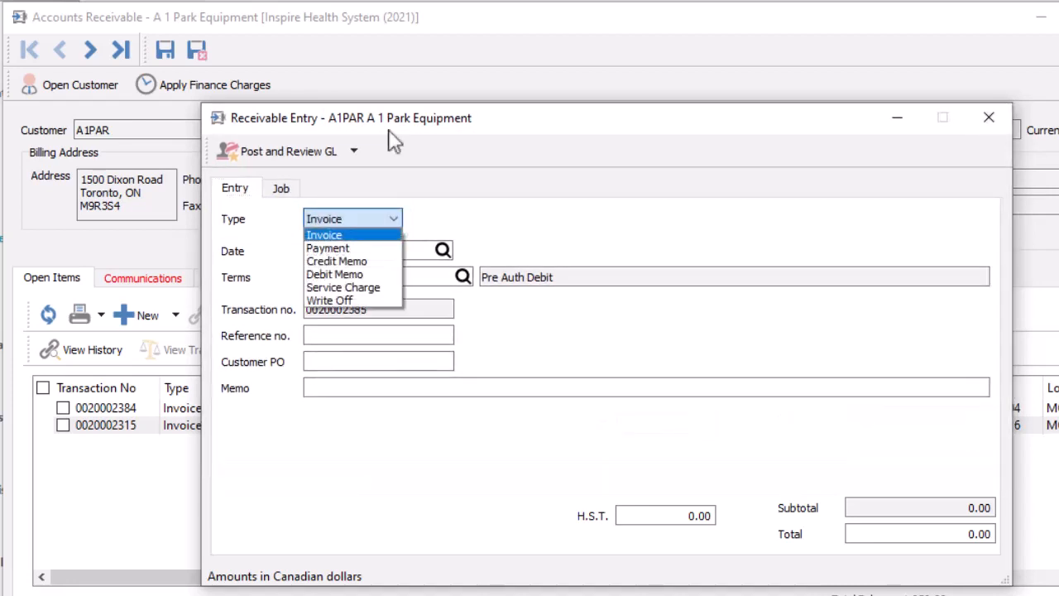
pyautogui.click(372, 235)
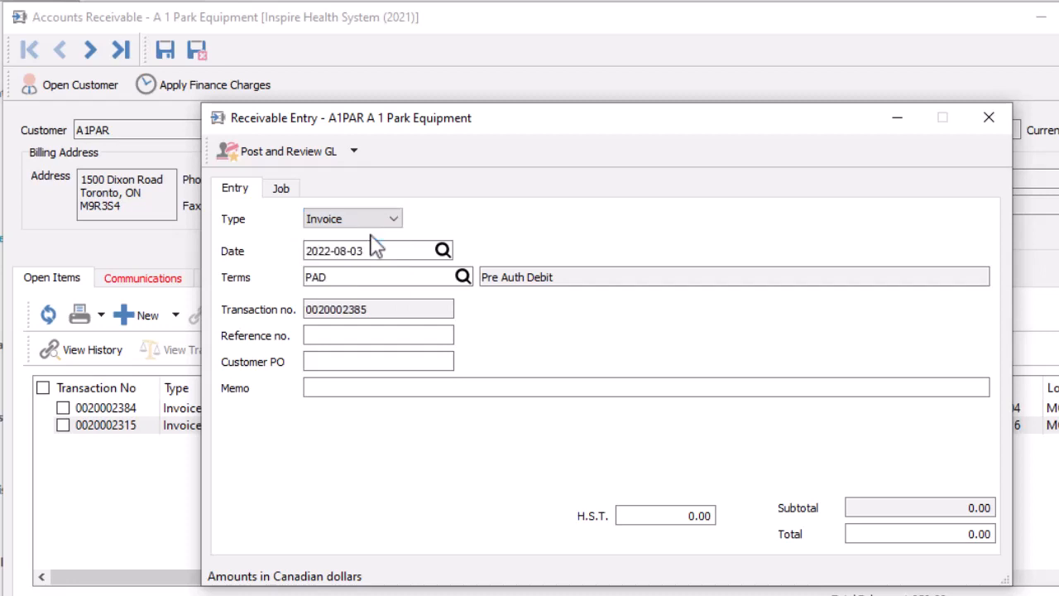
pyautogui.click(463, 277)
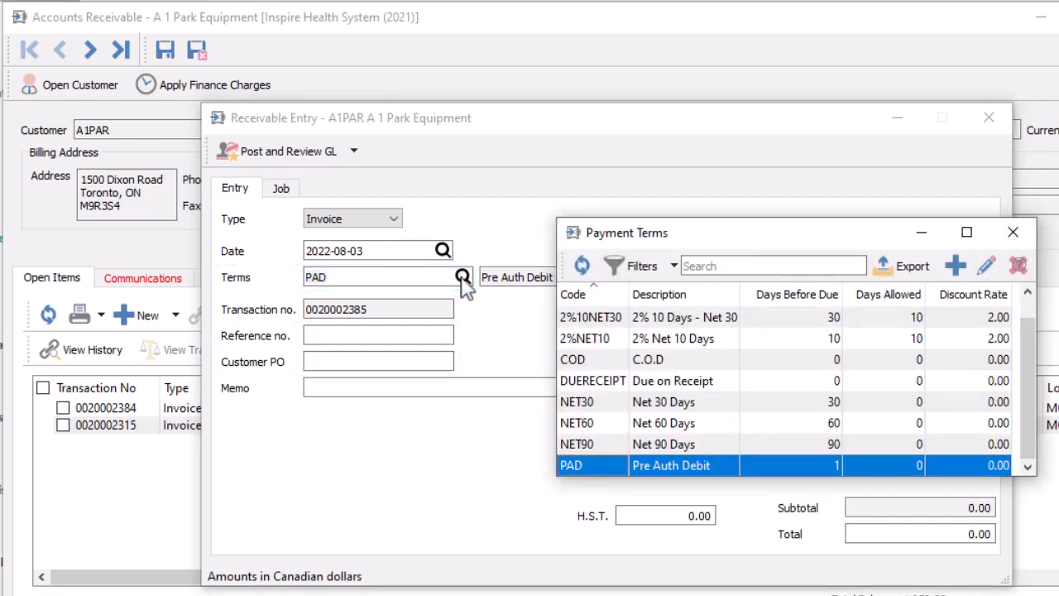
pyautogui.doubleClick(569, 319)
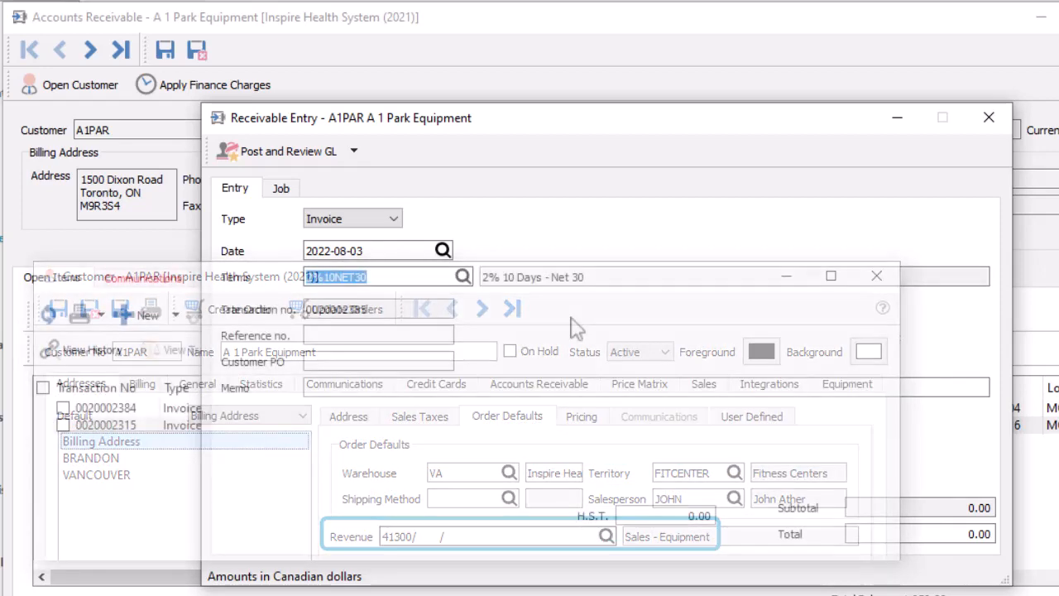
# - Set the invoice total to 113.00 and post the invoice with a review of its GL entries
pyautogui.click(460, 385)
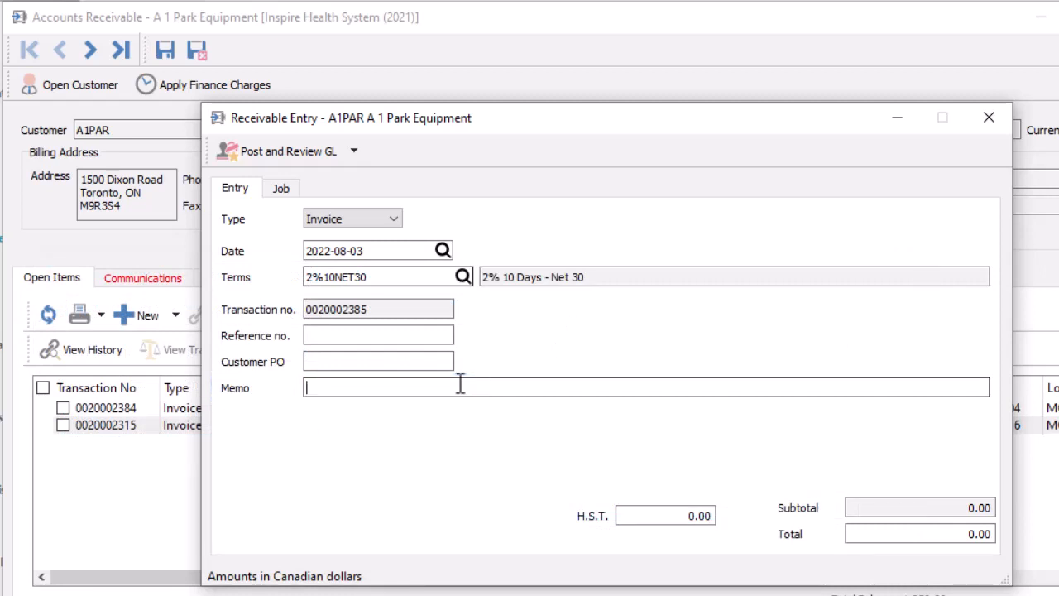
pyautogui.click(857, 534)
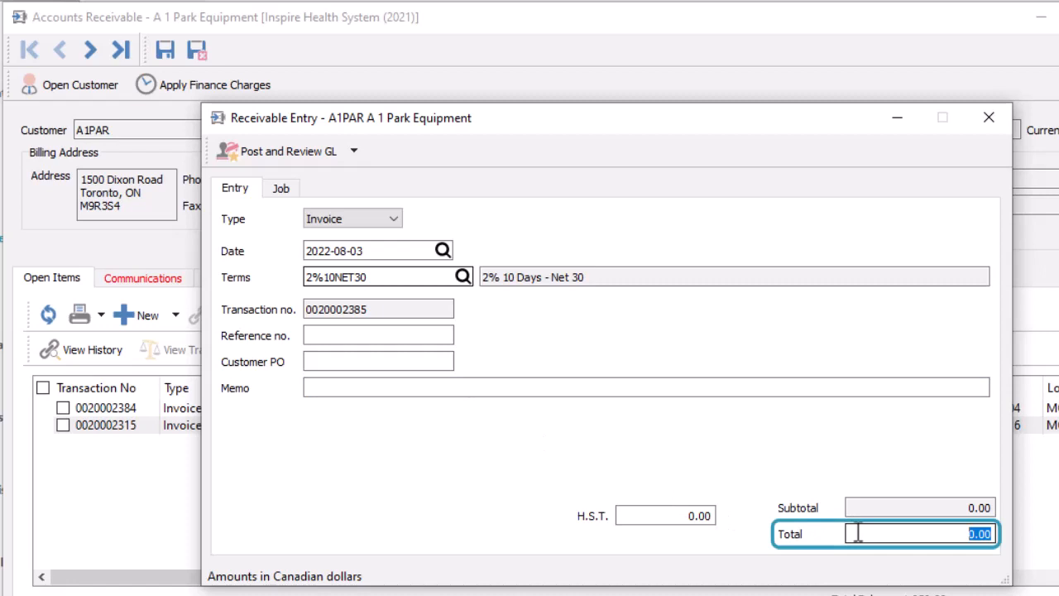
pyautogui.write('113')
pyautogui.press('Tab')
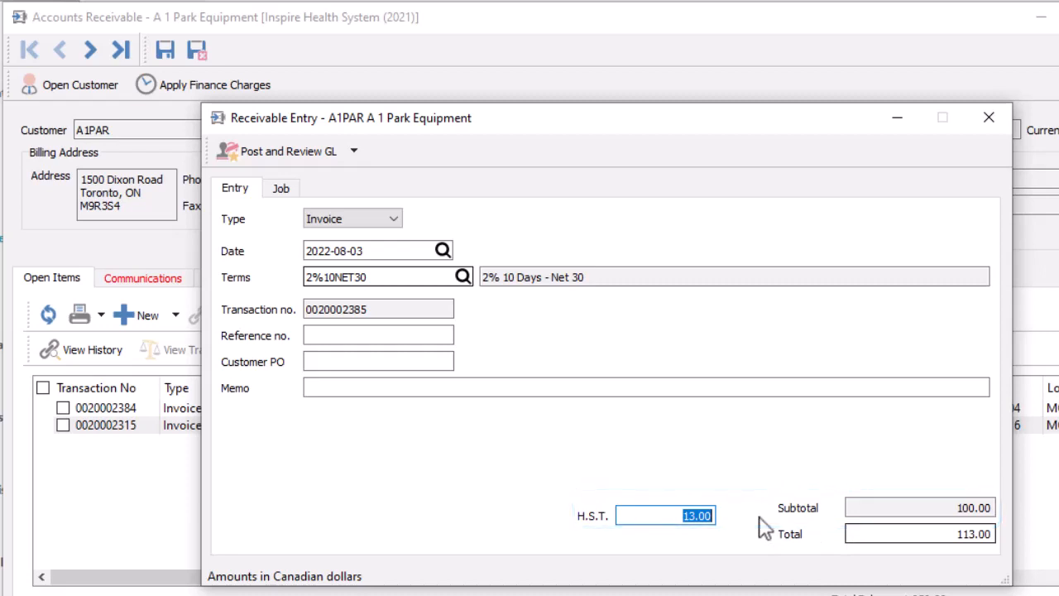
pyautogui.click(658, 515)
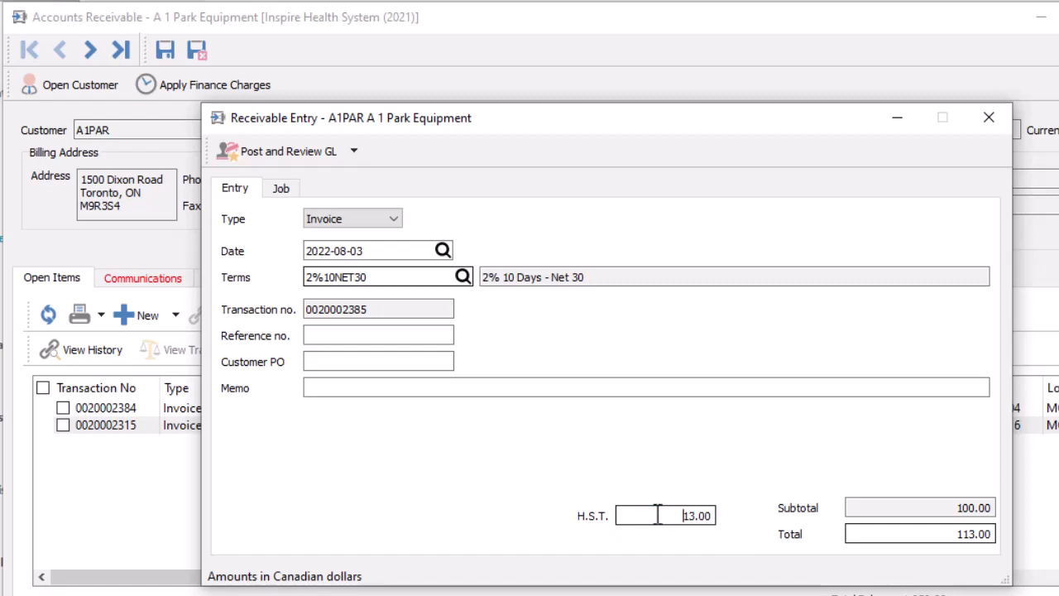
pyautogui.click(354, 153)
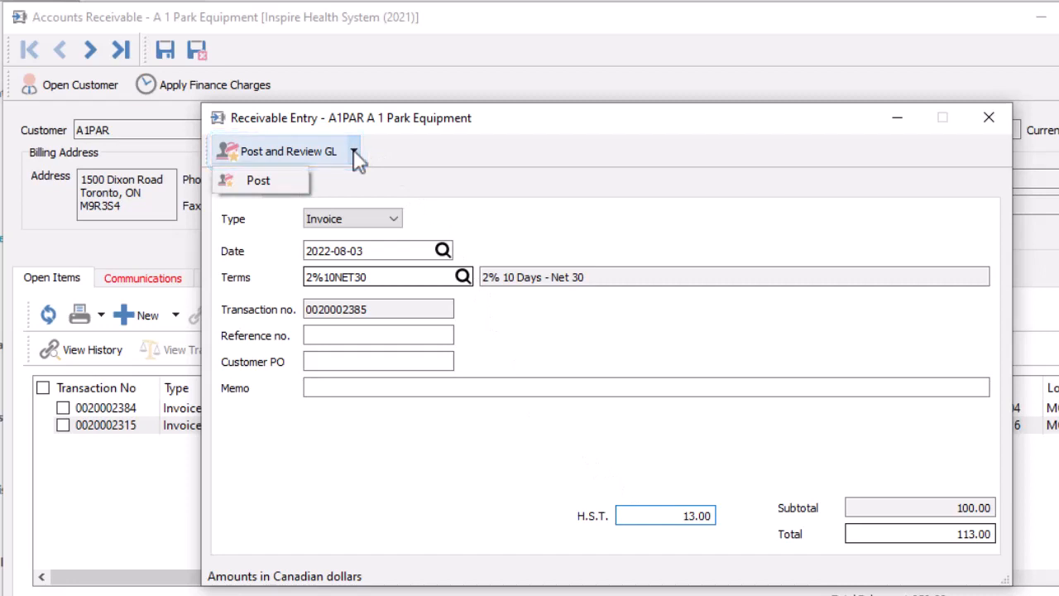
pyautogui.click(286, 158)
pyautogui.click(286, 159)
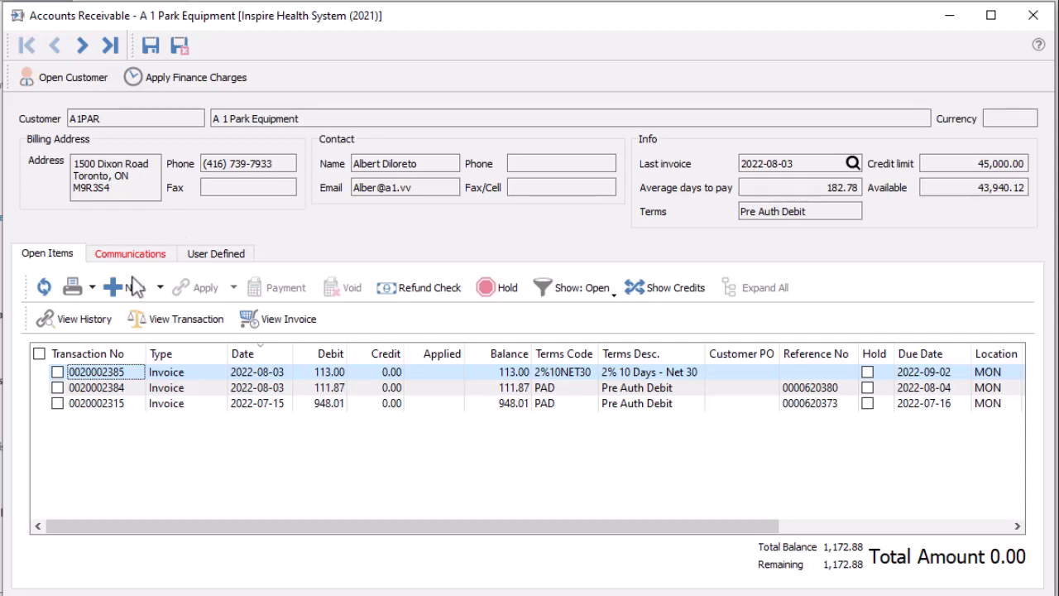
# - Start one payment covering both the 113.00 and the 948.01 invoices
pyautogui.click(57, 372)
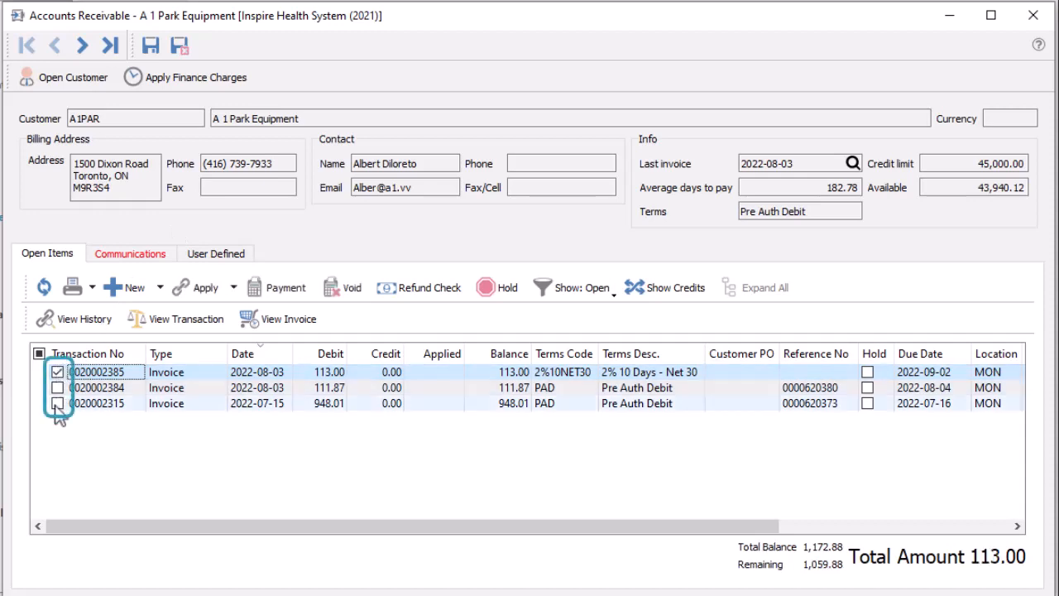
pyautogui.click(57, 404)
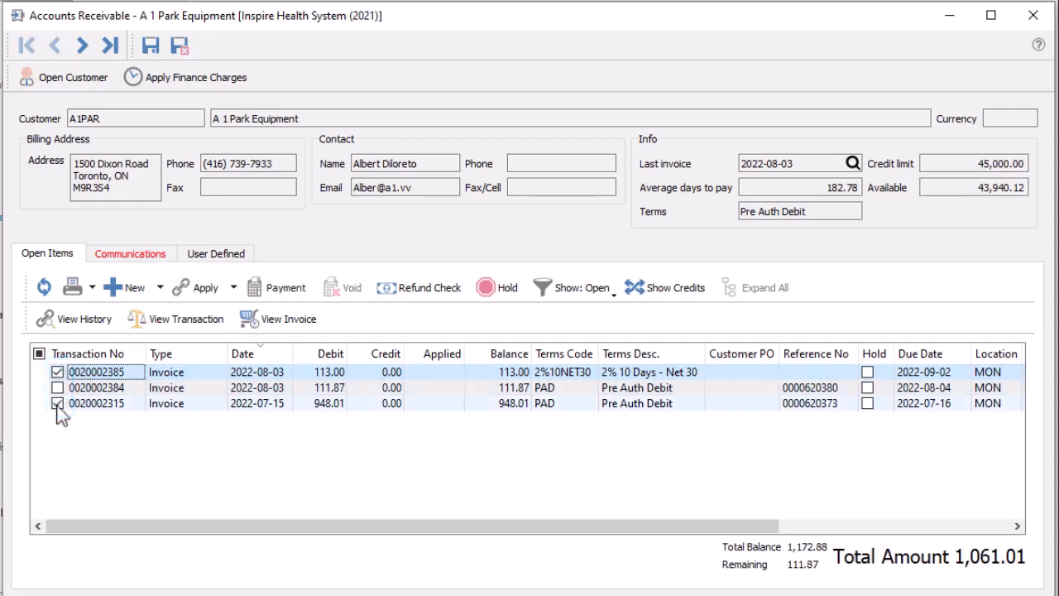
pyautogui.click(280, 294)
# - Set the payment's reference number to 1234 and its method to Pre-Authorized Debit
pyautogui.write('1')
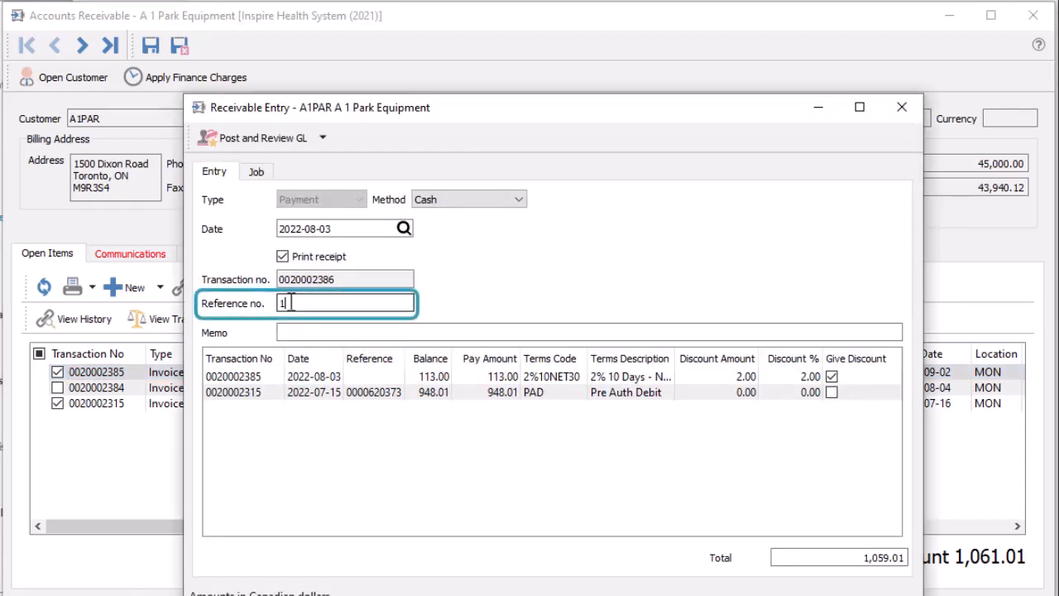
pyautogui.write('234')
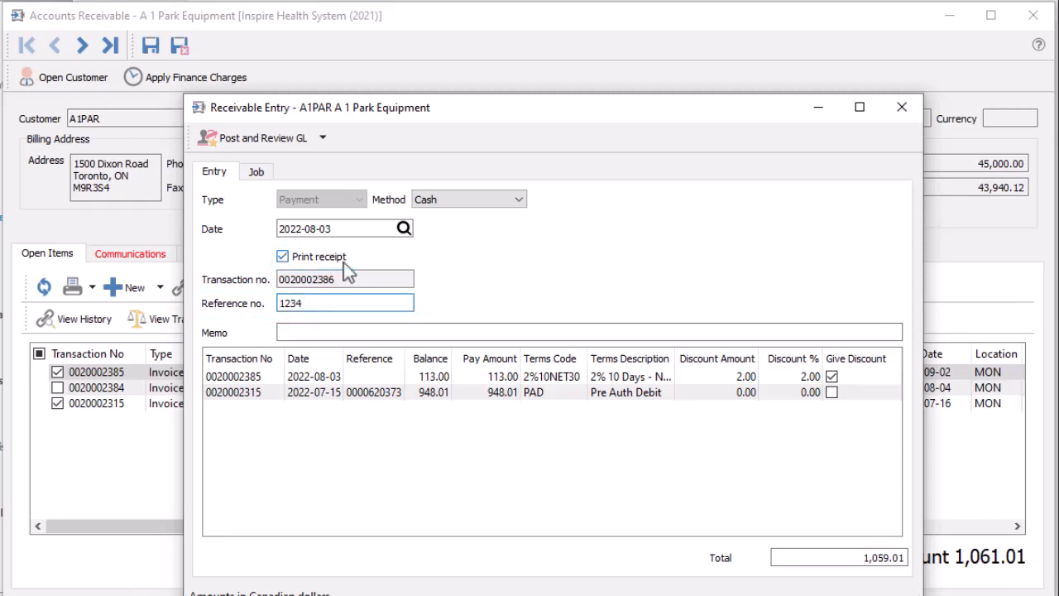
pyautogui.click(459, 207)
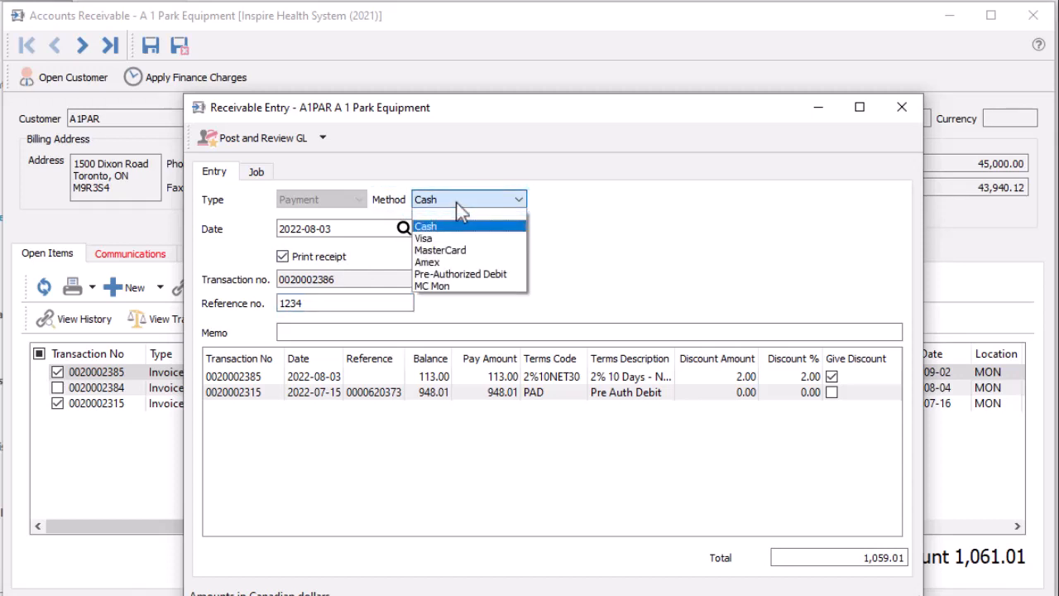
pyautogui.click(453, 274)
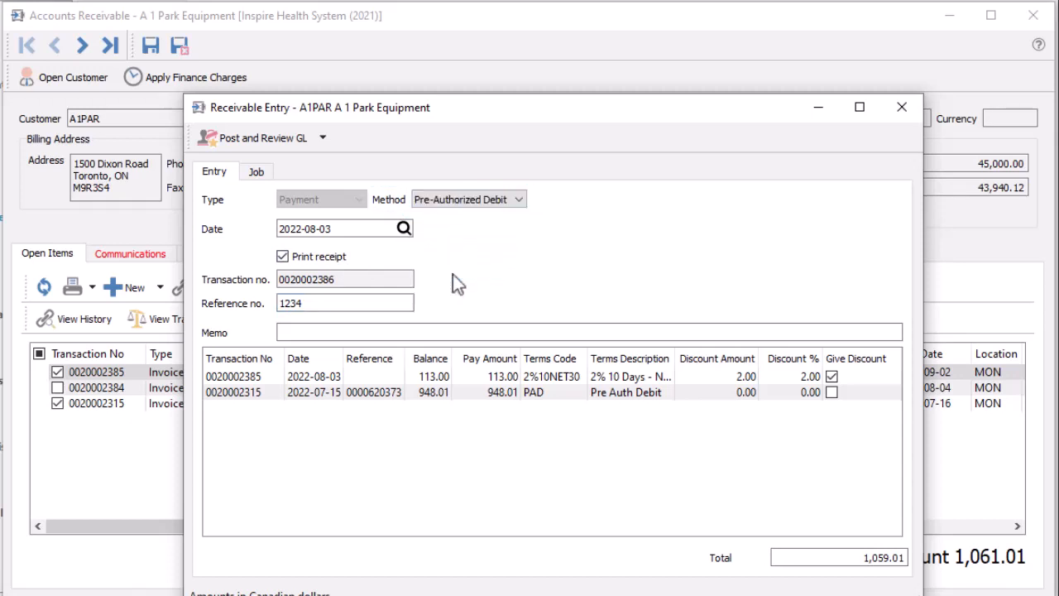
# - Set the pay amount for the 948.01 invoice to 500.00 and switch the 113.00 invoice's discount off and back on
pyautogui.click(491, 395)
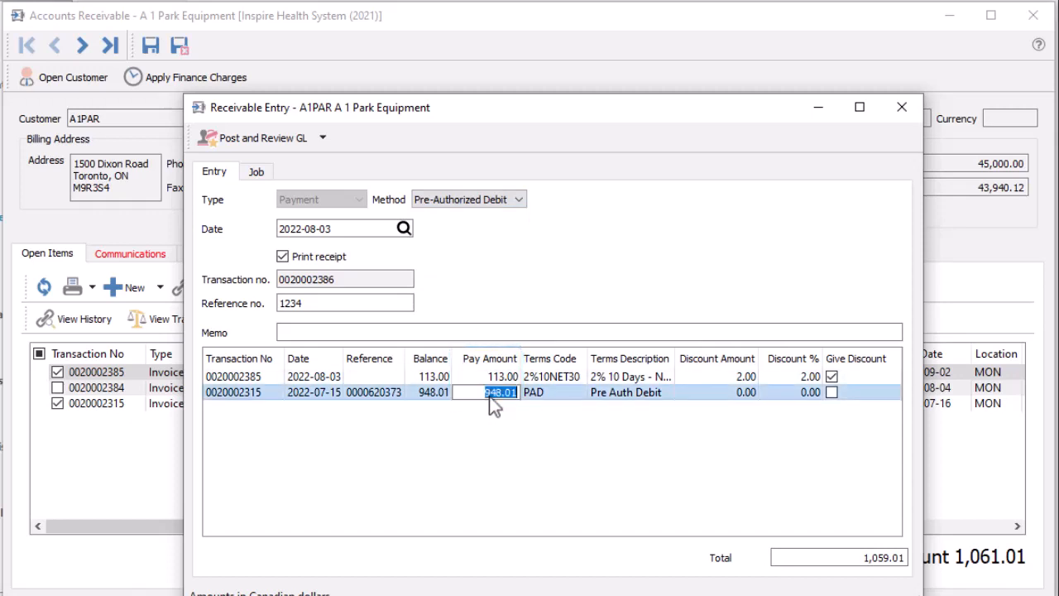
pyautogui.write('500')
pyautogui.press('Tab')
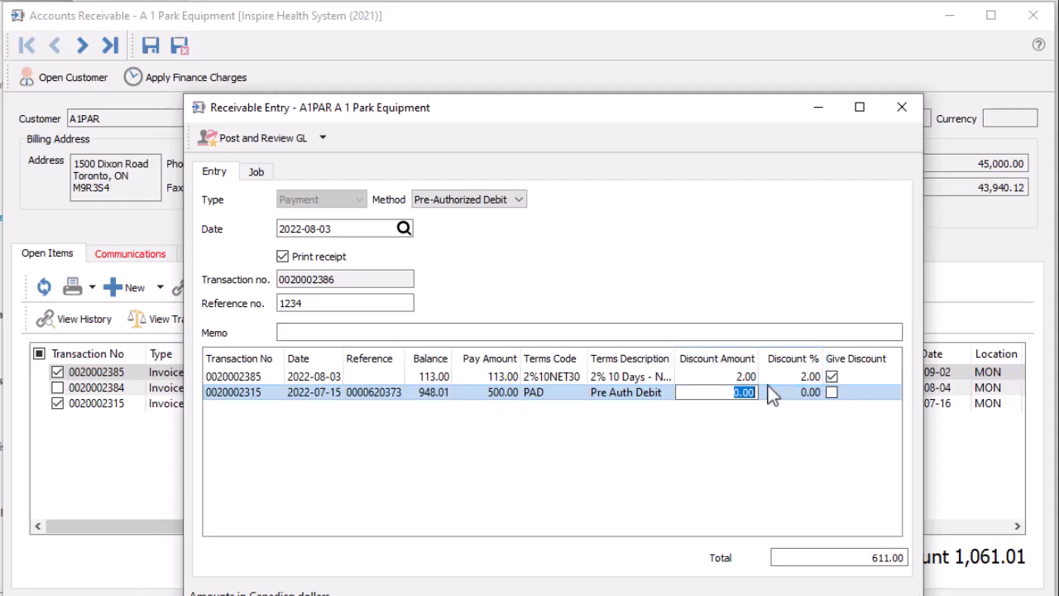
pyautogui.click(832, 378)
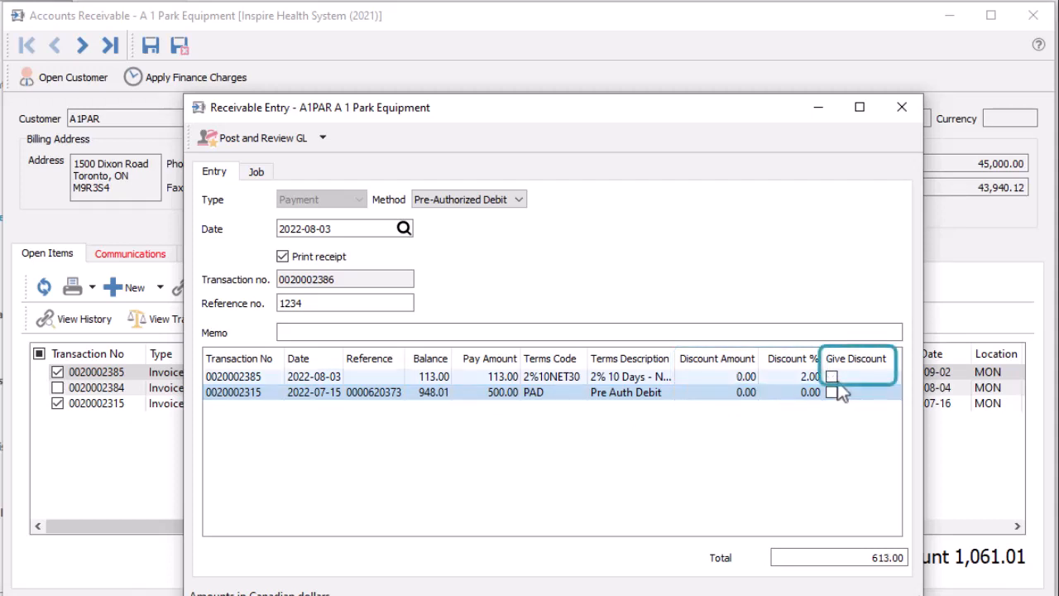
pyautogui.click(834, 380)
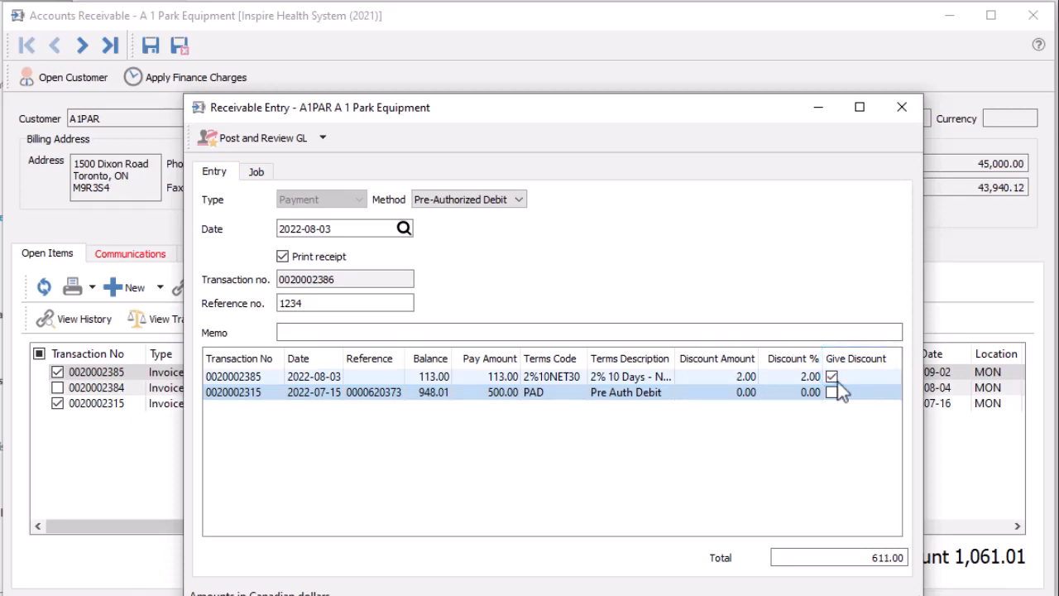
# - Check the payment's job allocation, post it with a review of the GL transaction and skip the receipt report
pyautogui.click(259, 178)
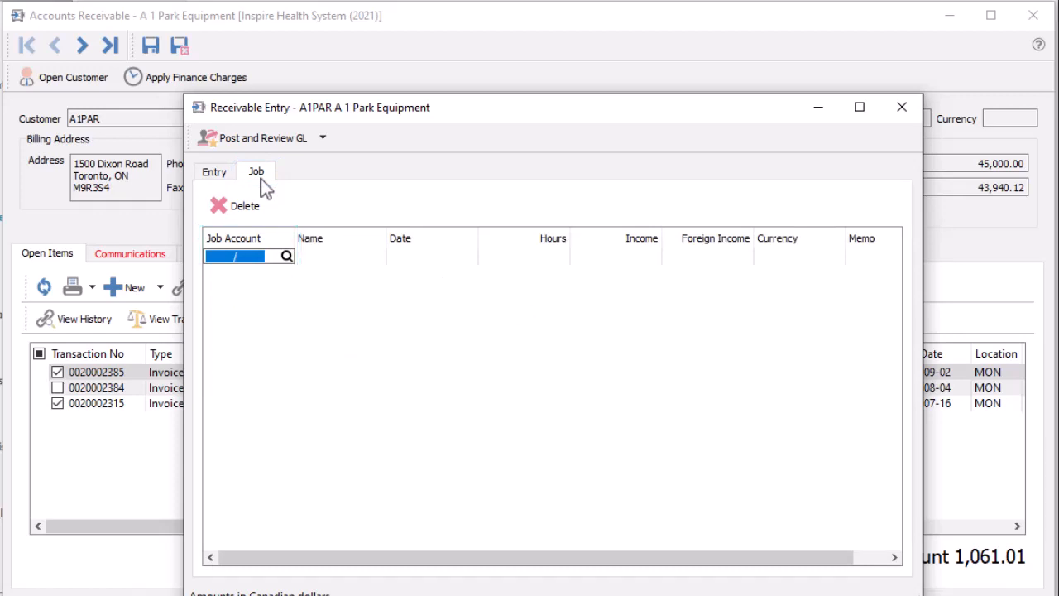
pyautogui.click(258, 142)
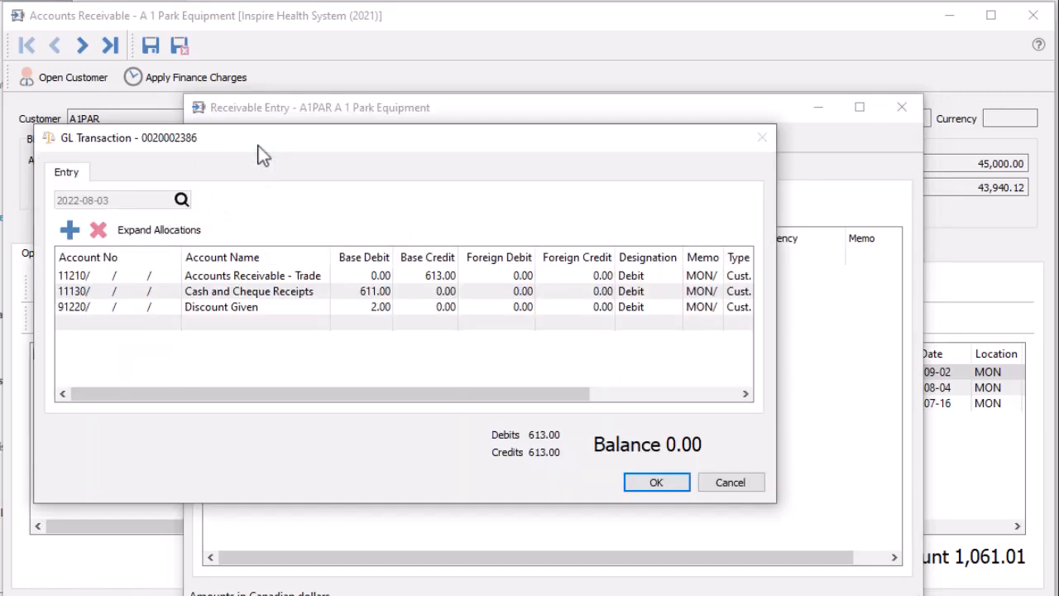
pyautogui.click(648, 482)
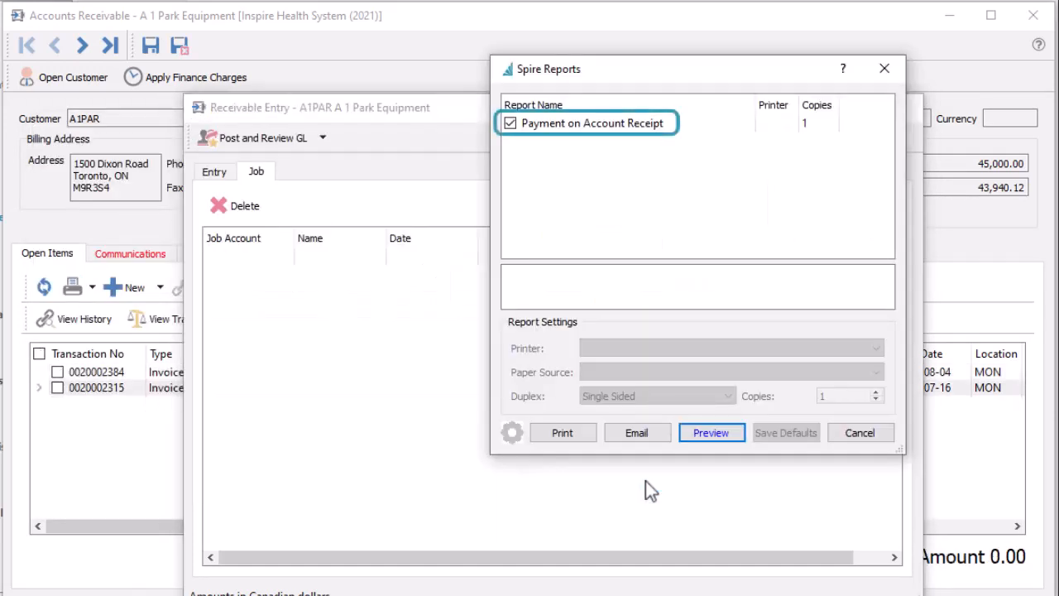
pyautogui.click(840, 442)
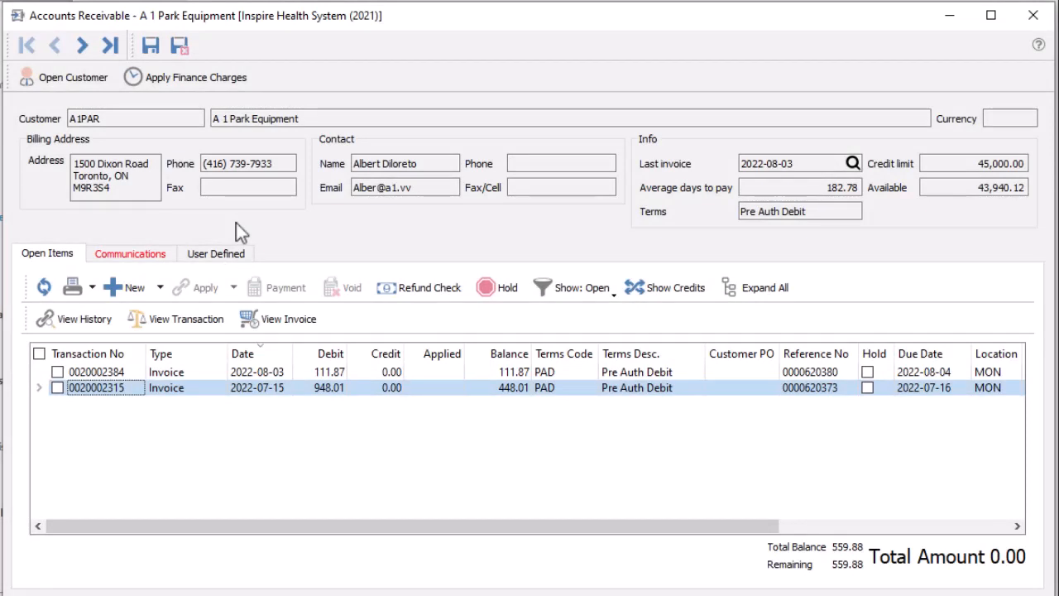
# - Create and post a new payment of 111.87 for A 1 Park Equipment with reference number 1479
pyautogui.click(160, 290)
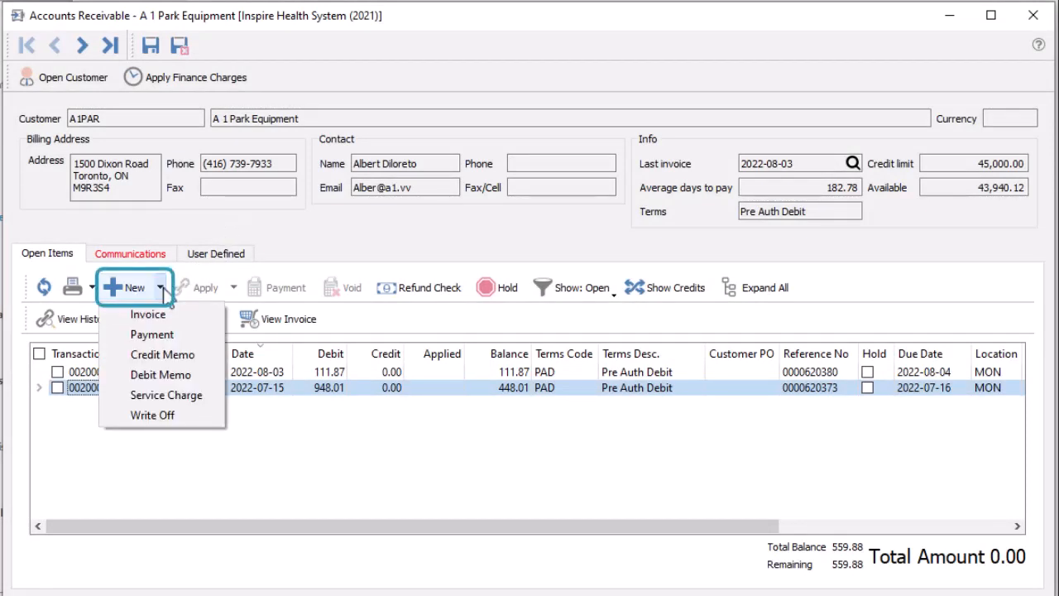
pyautogui.click(176, 334)
pyautogui.click(799, 489)
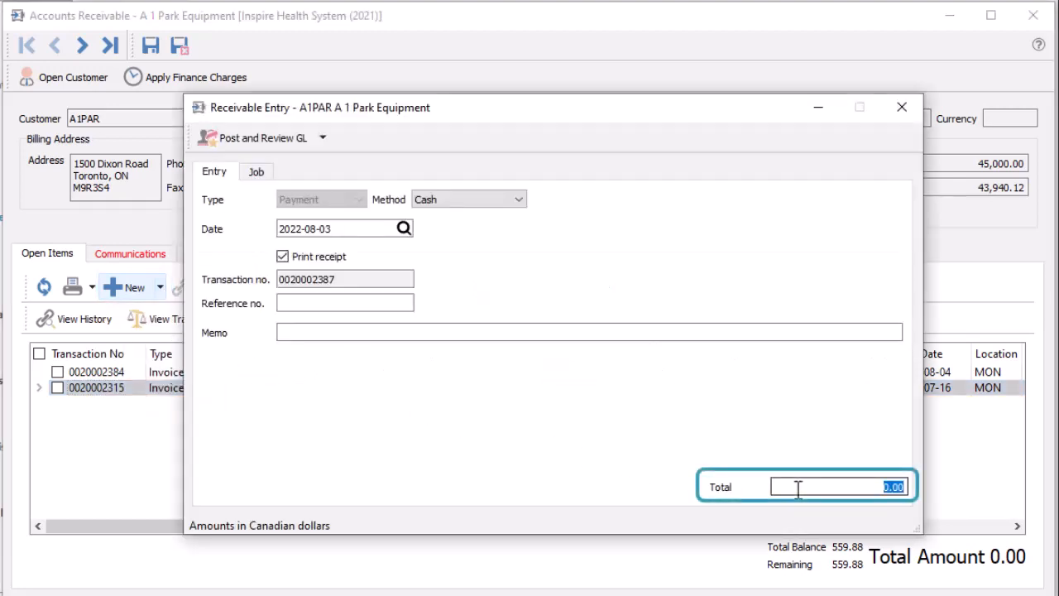
pyautogui.write('111.87')
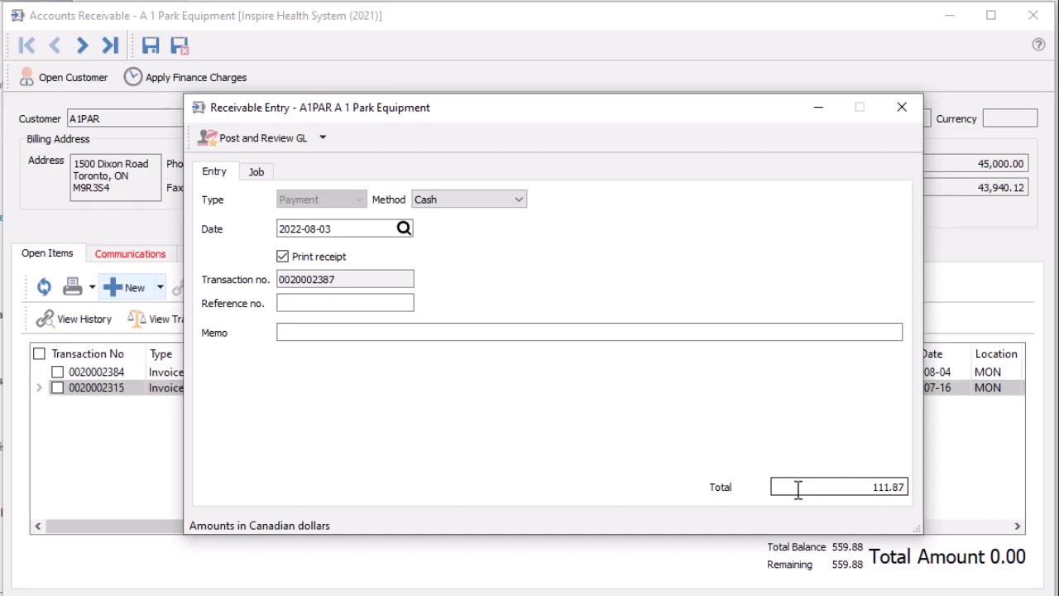
pyautogui.click(285, 146)
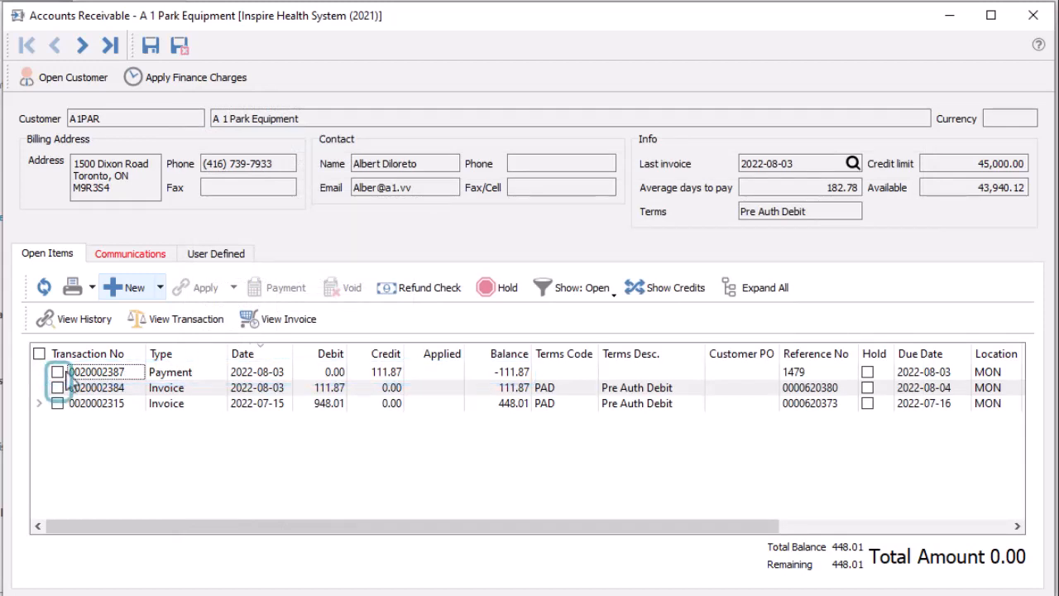
# - Apply the 111.87 payment with reference number 1479 to the 111.87 invoice
pyautogui.click(57, 373)
pyautogui.click(57, 387)
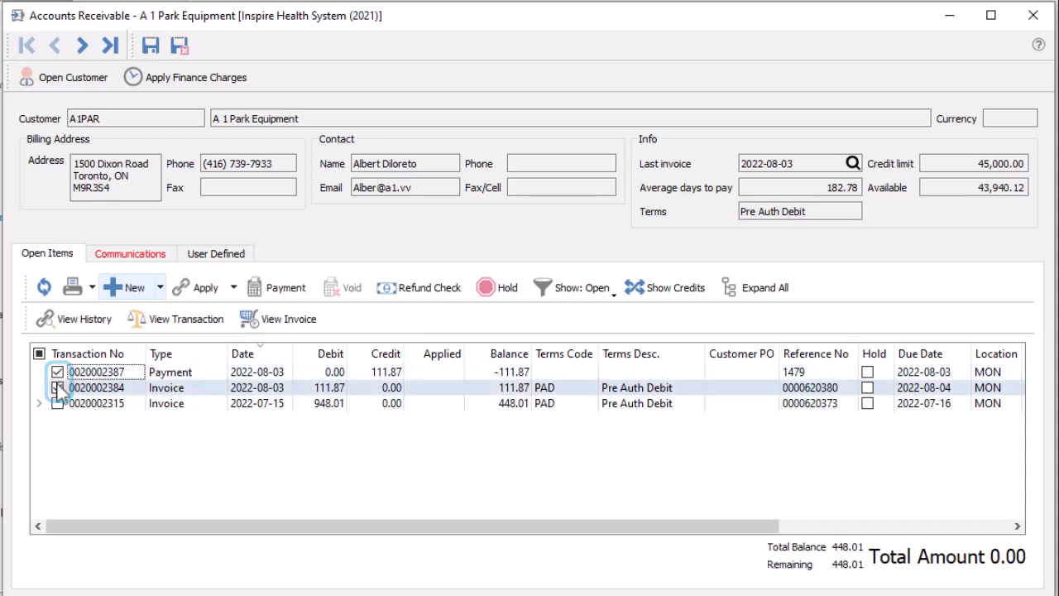
pyautogui.click(201, 294)
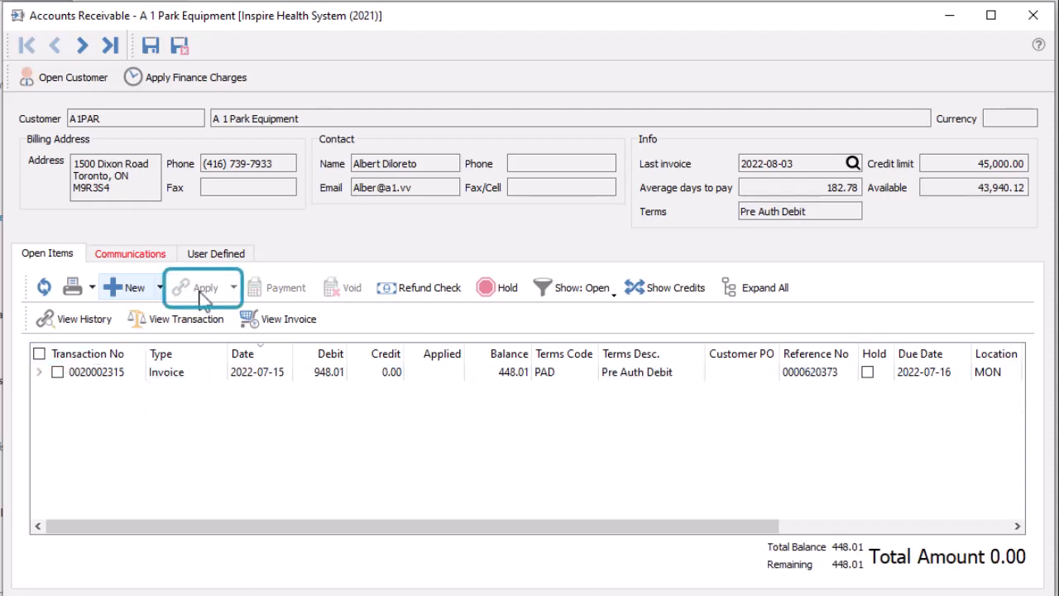
# - Expand the remaining 948.01 invoice to view its applied payment, and look at the Apply options
pyautogui.click(39, 373)
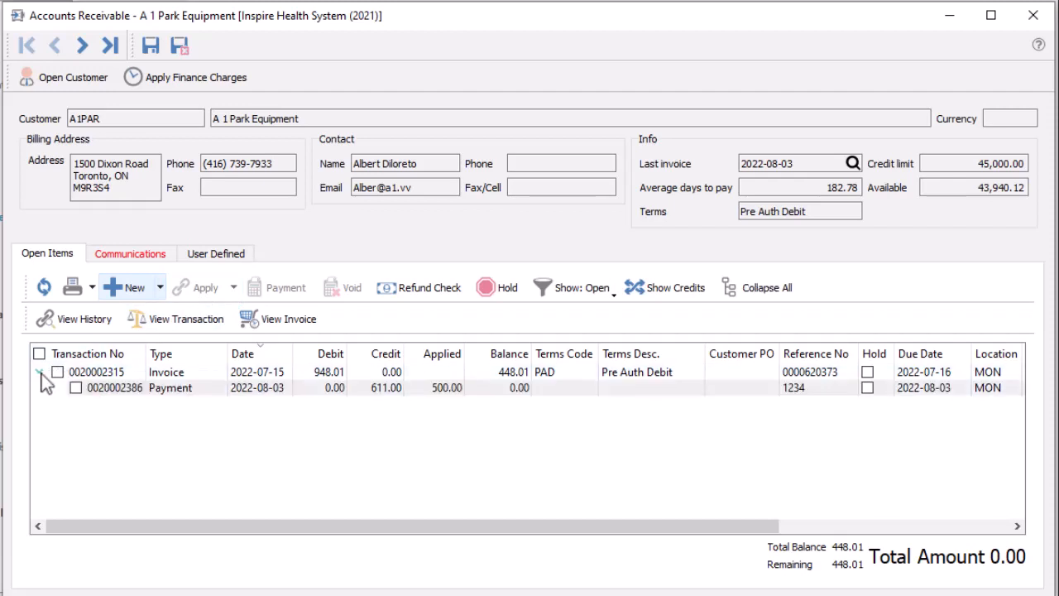
pyautogui.click(57, 373)
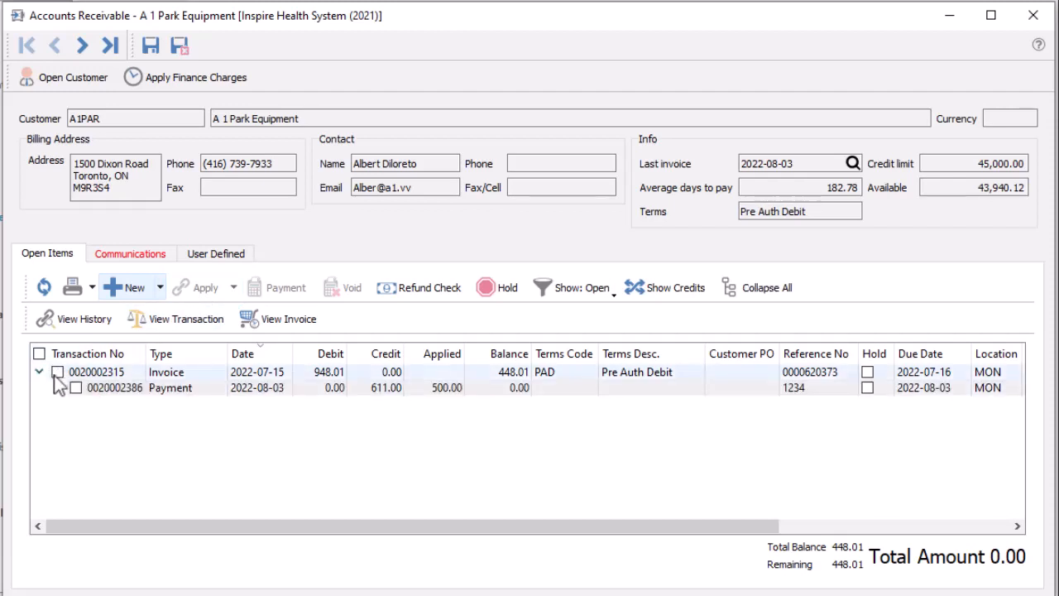
pyautogui.click(234, 287)
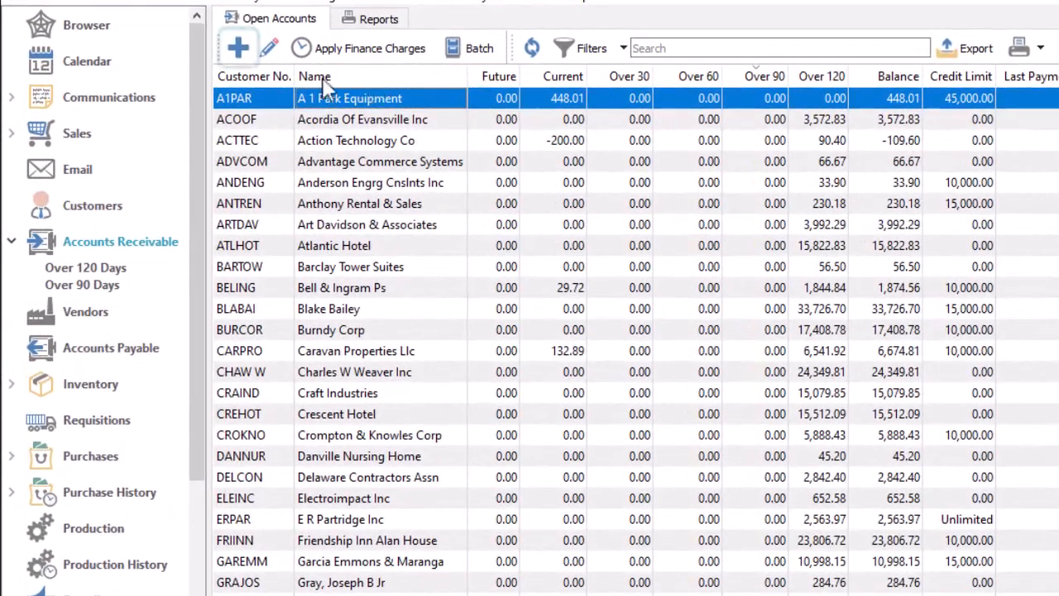
# - Start a new receivable entry for A 1 Park Equipment from the open accounts list
pyautogui.click(238, 51)
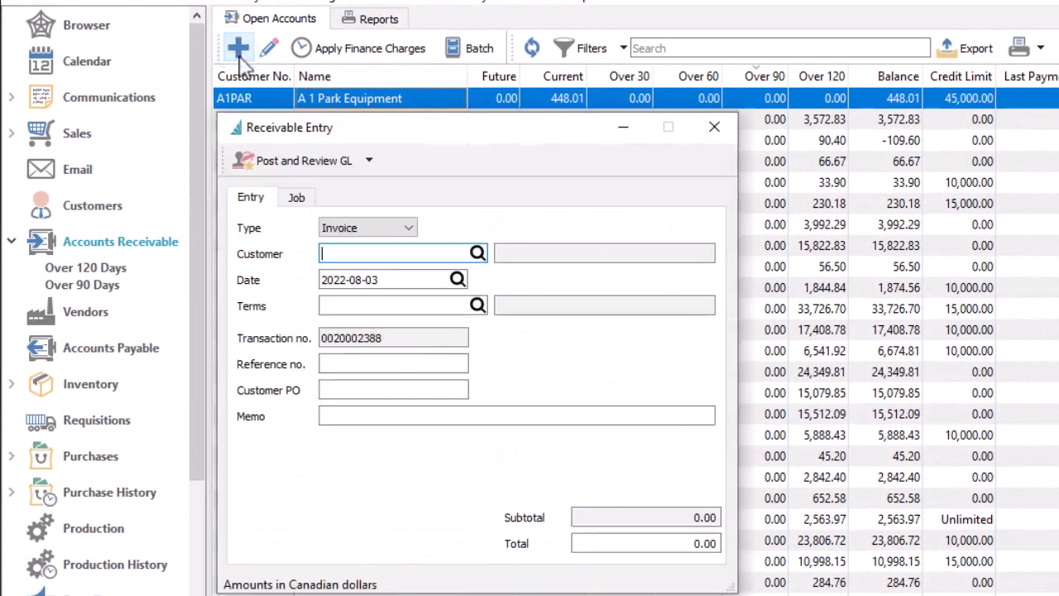
pyautogui.write('A1')
pyautogui.click(395, 271)
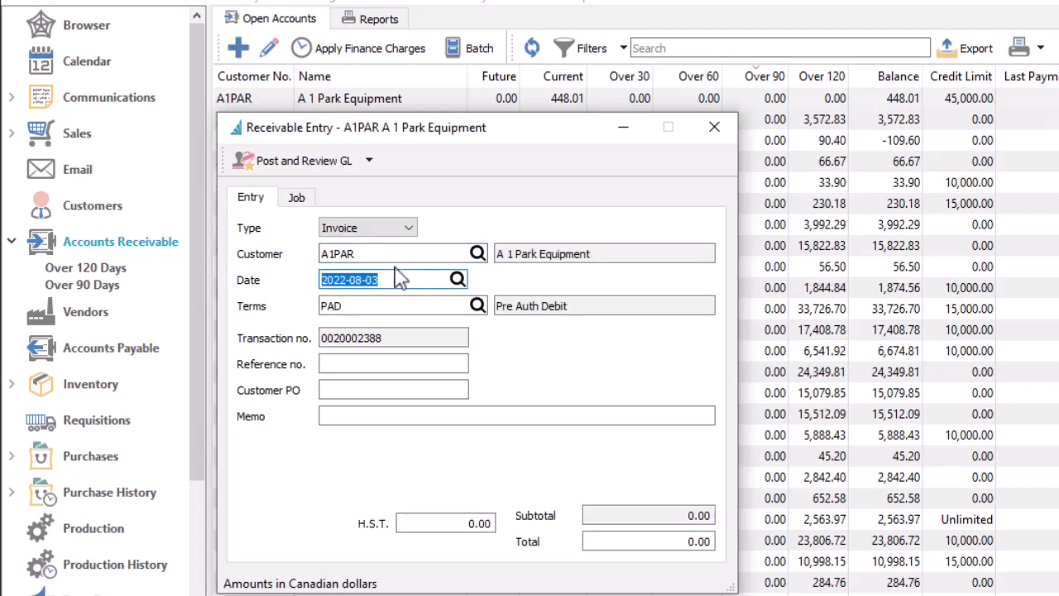
# - Switch the entry type to Credit Memo, Service Charge and Write Off in turn, and close the entry without posting
pyautogui.click(411, 228)
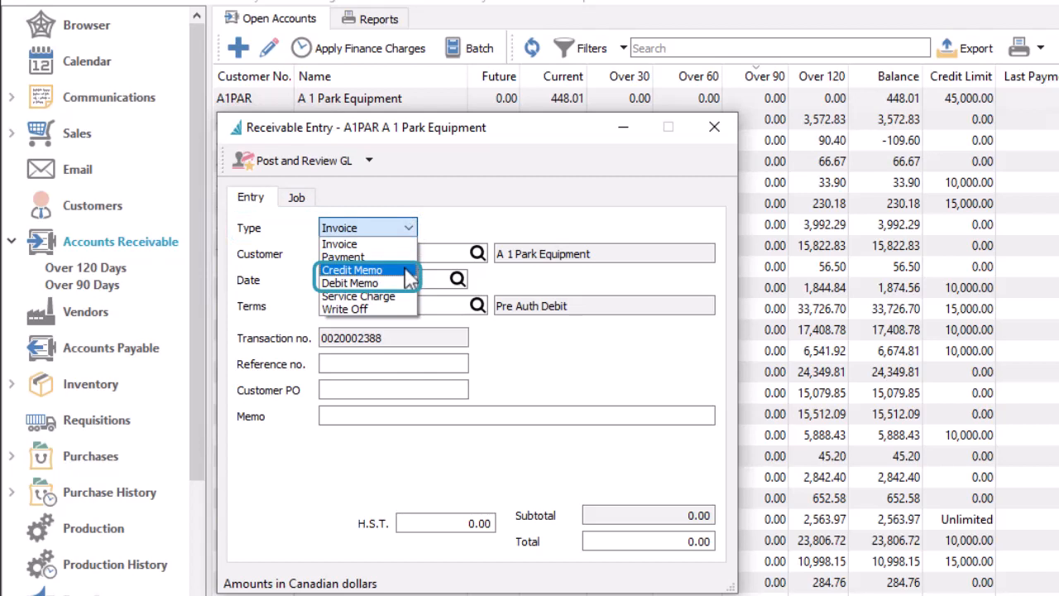
pyautogui.click(407, 271)
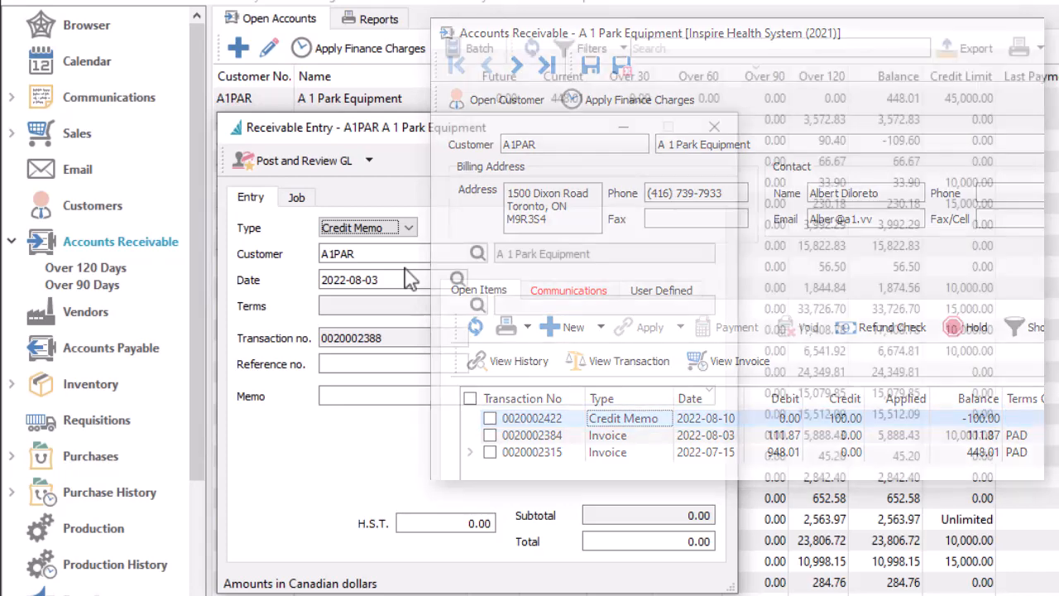
pyautogui.click(408, 231)
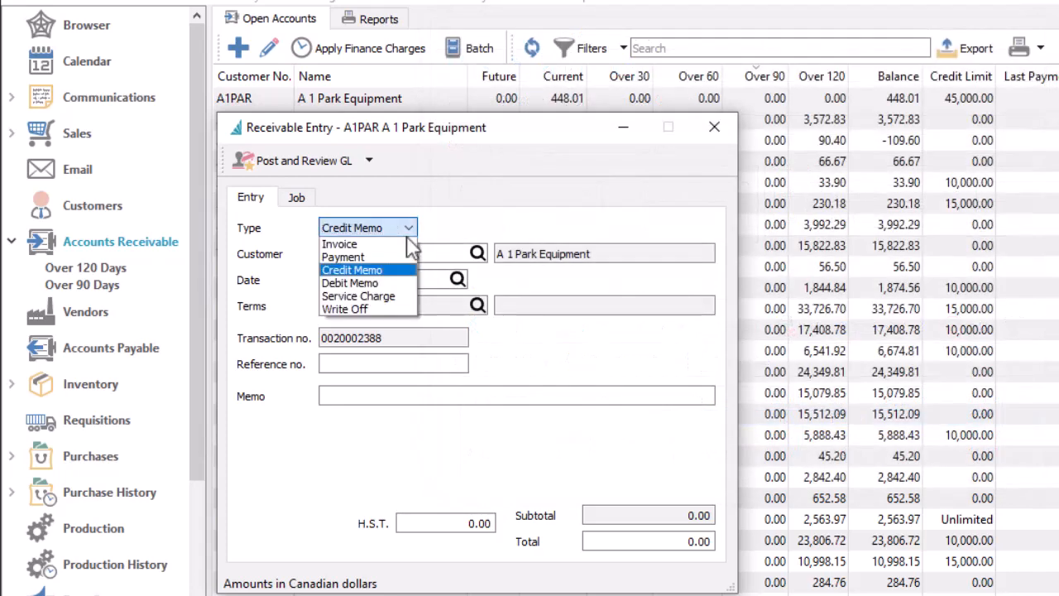
pyautogui.click(408, 296)
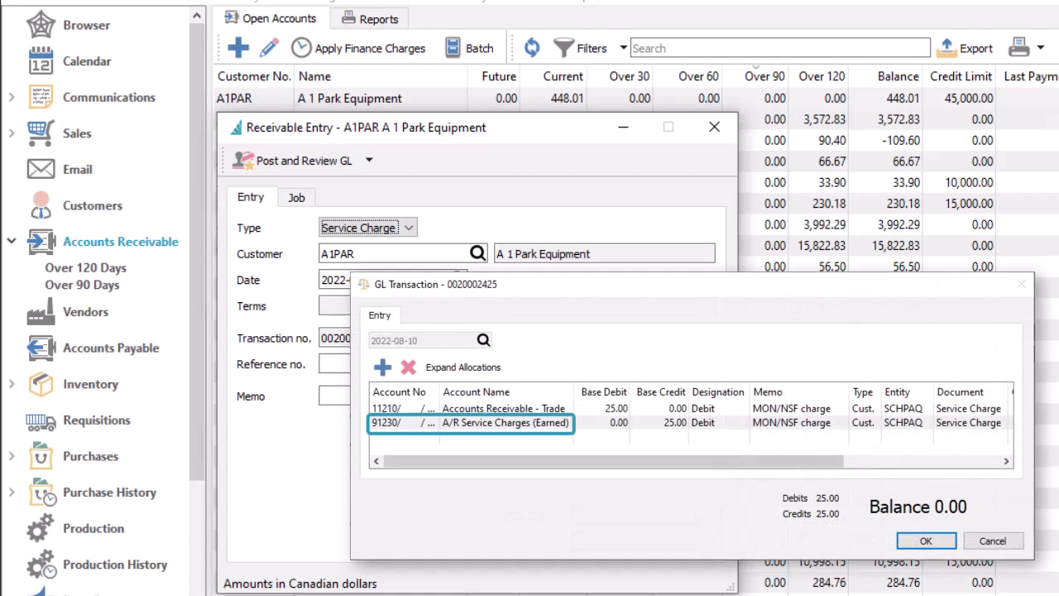
pyautogui.click(407, 228)
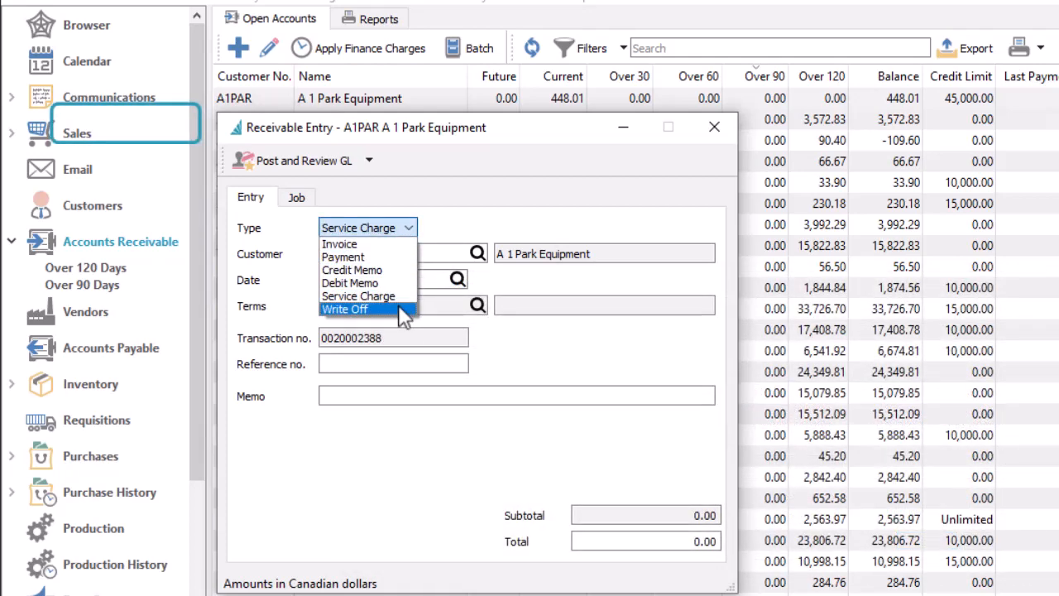
pyautogui.click(400, 307)
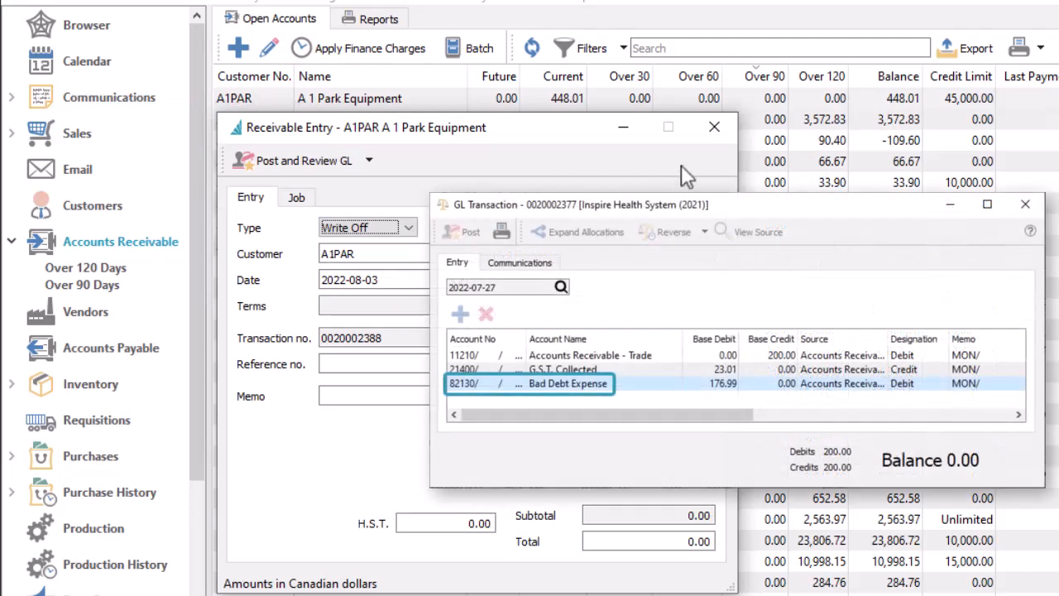
pyautogui.click(715, 129)
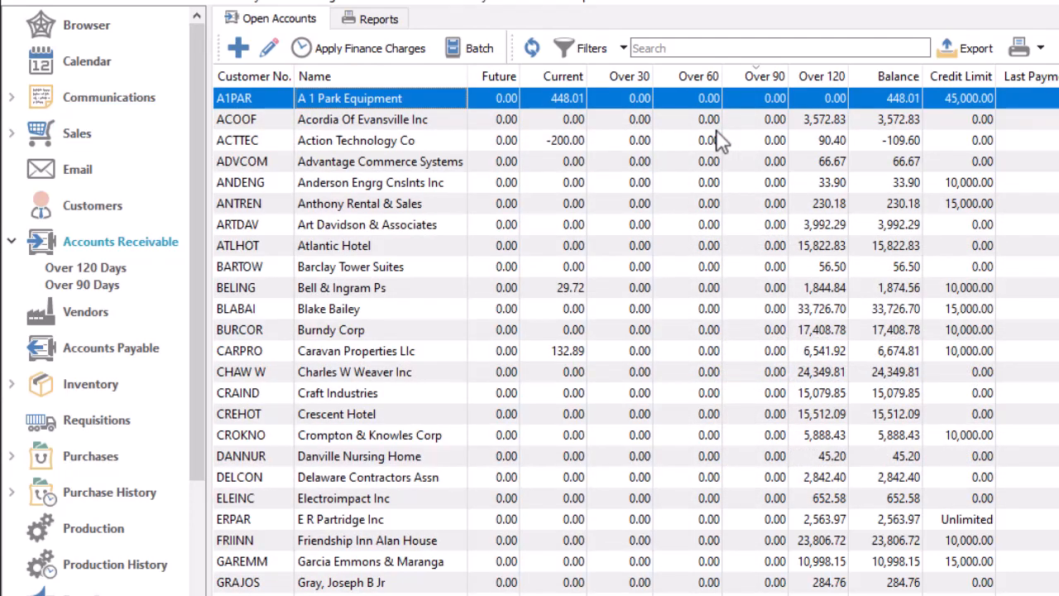
# - Select the accounts from A 1 Park Equipment through Atlantic Hotel and start applying finance charges to them
pyautogui.keyDown('shift'); pyautogui.click(419, 255); pyautogui.keyUp('shift')
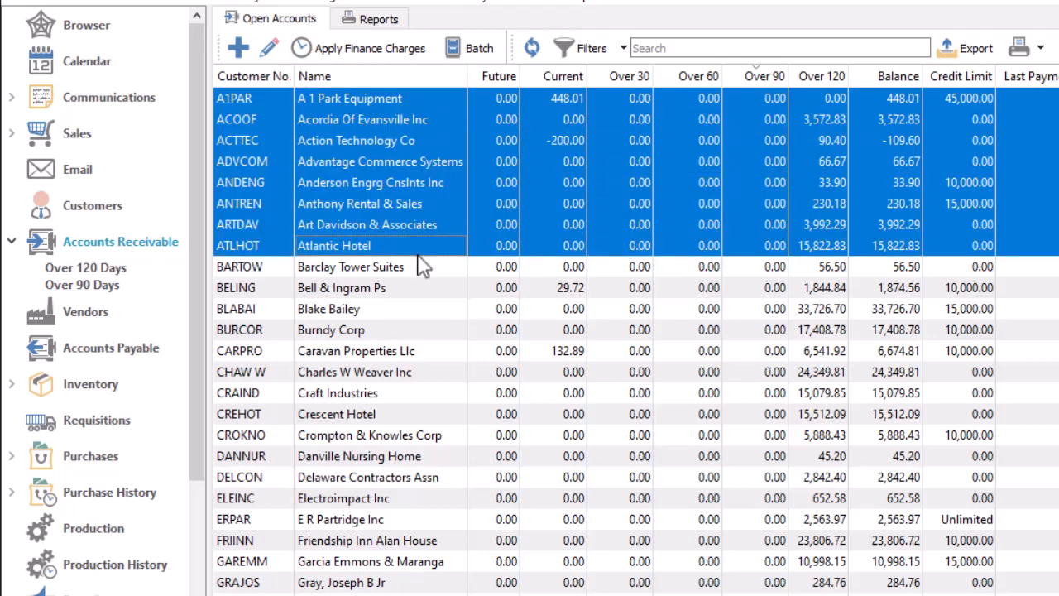
pyautogui.click(396, 52)
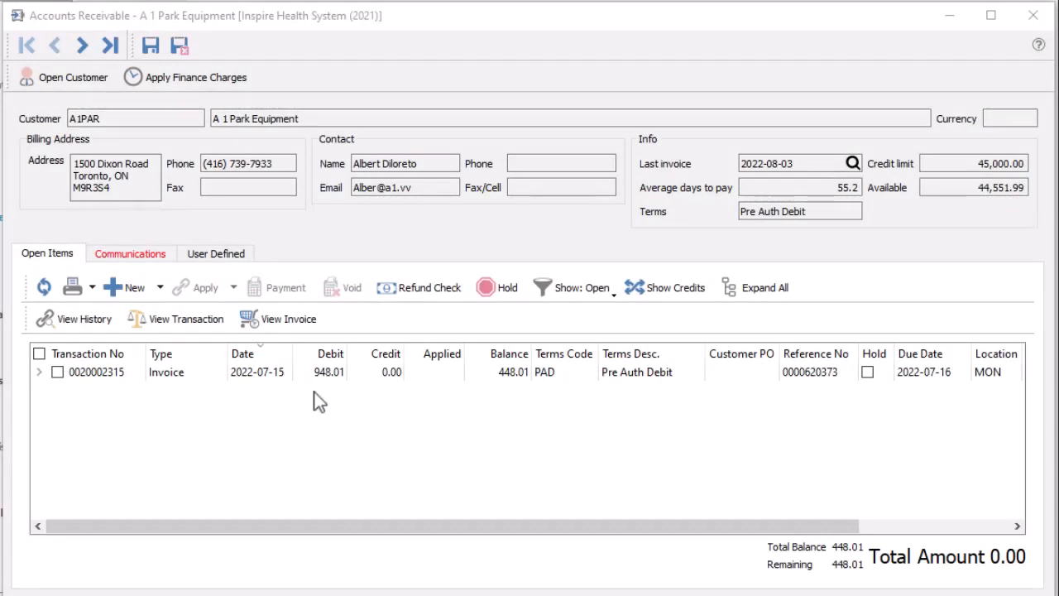
# - Show A 1 Park Equipment's items for All Since Last Year (Fiscal), expanding them first by invoice and again with credits shown
pyautogui.click(593, 298)
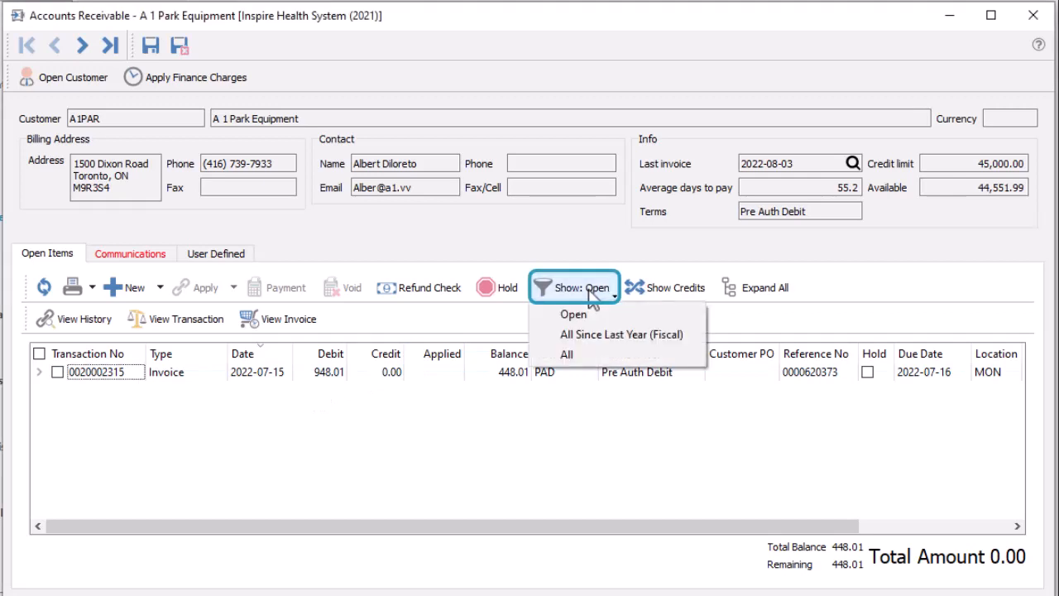
pyautogui.click(609, 336)
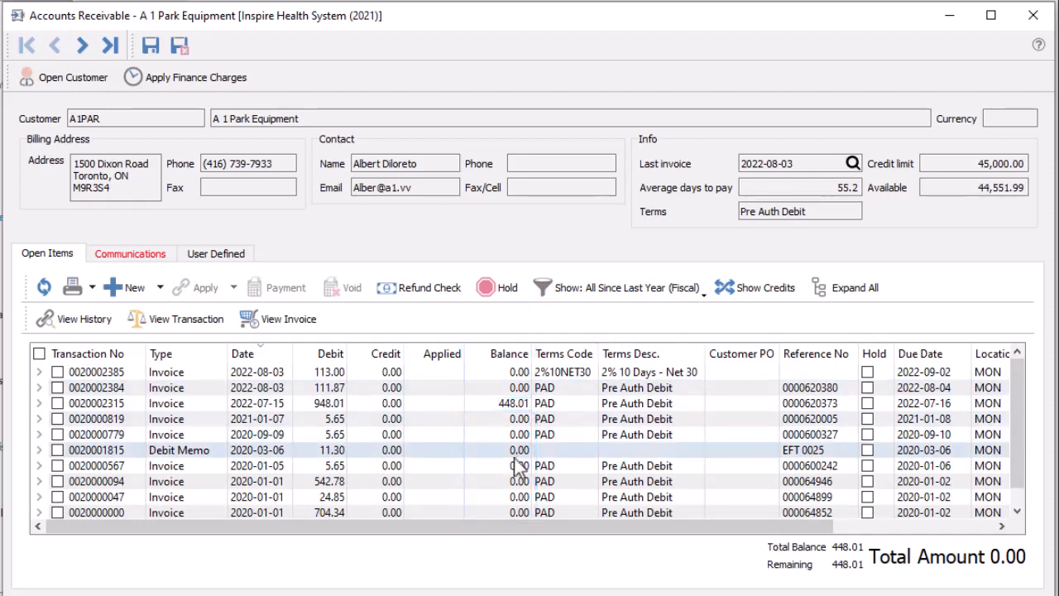
pyautogui.click(38, 388)
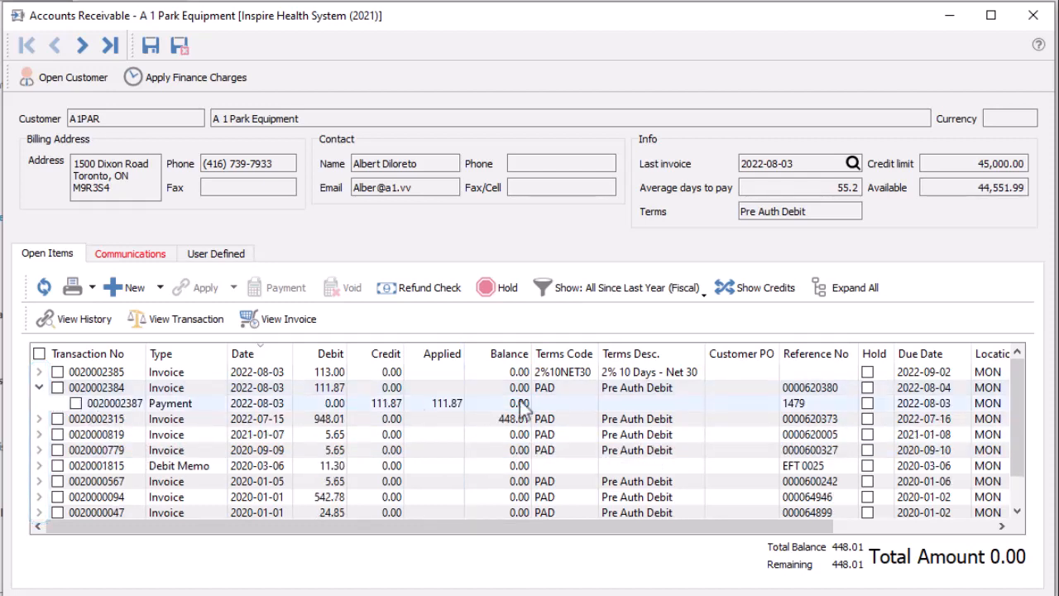
pyautogui.click(822, 297)
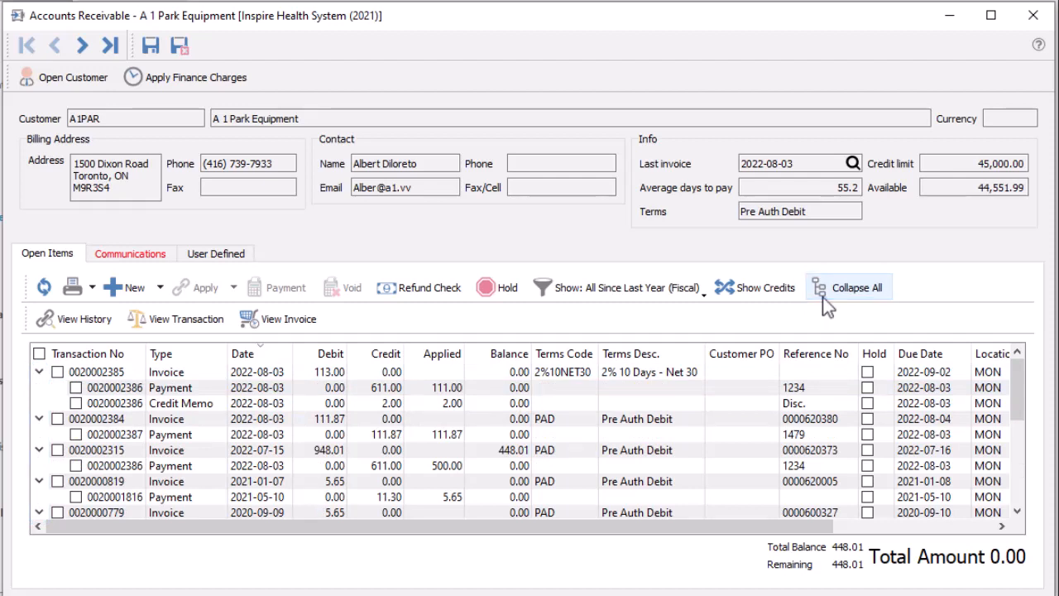
pyautogui.click(761, 300)
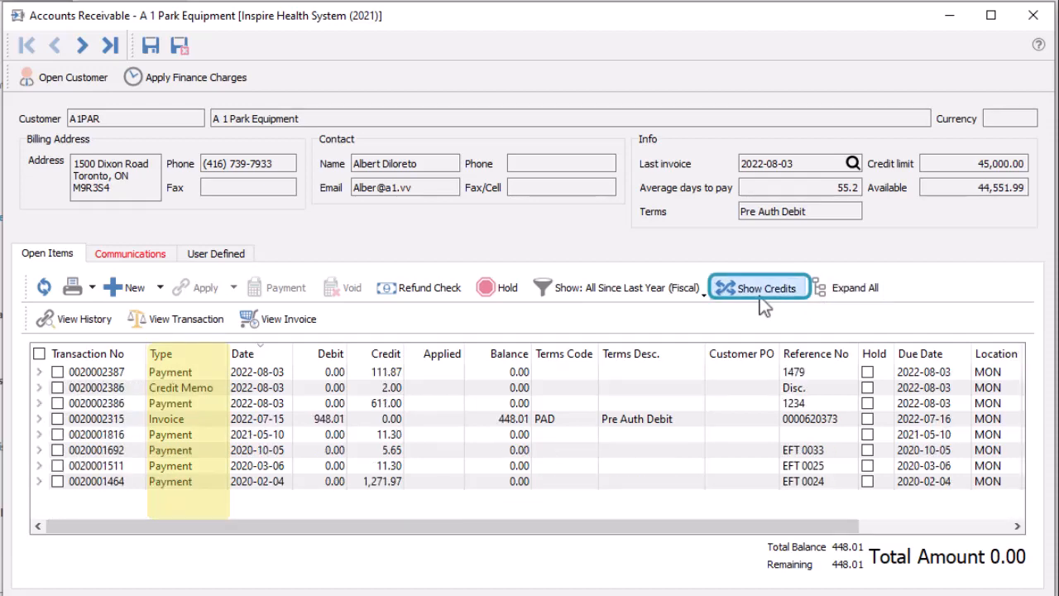
pyautogui.click(823, 293)
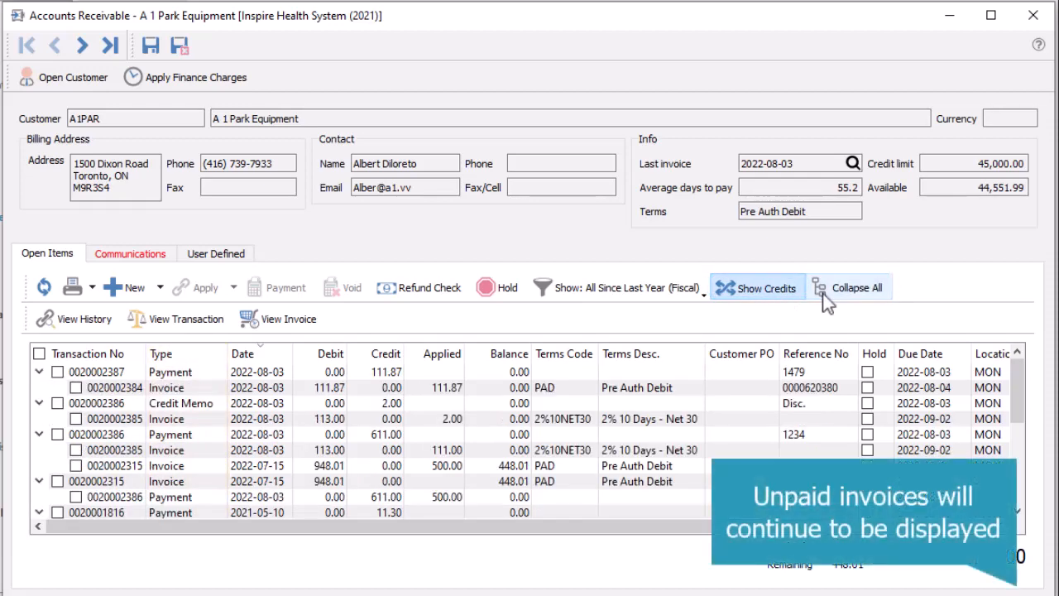
# - View the transaction history of the 611.00 payment, check its user action times and close the history
pyautogui.click(169, 436)
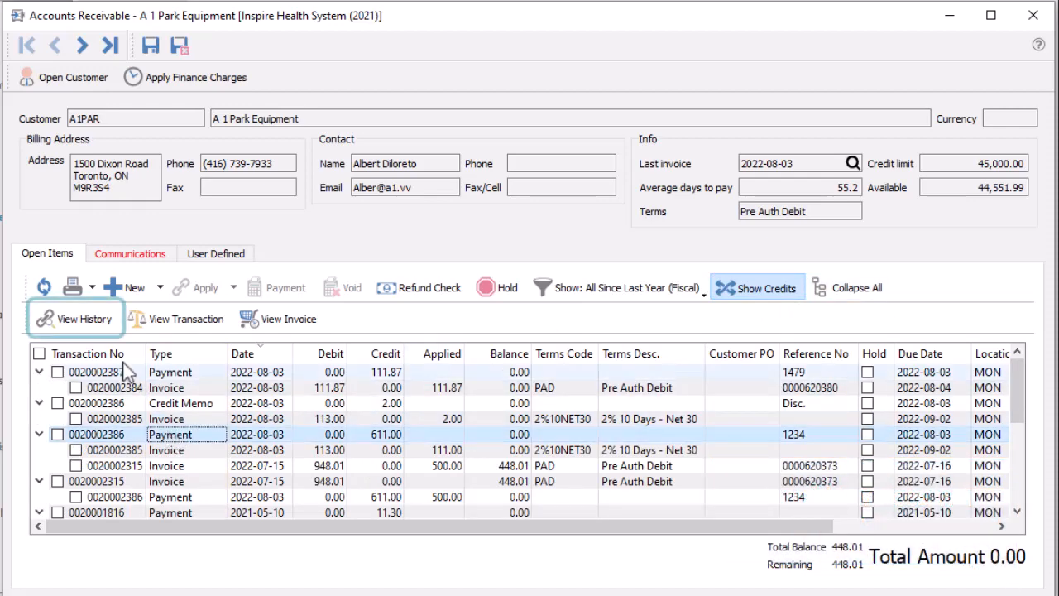
pyautogui.click(108, 324)
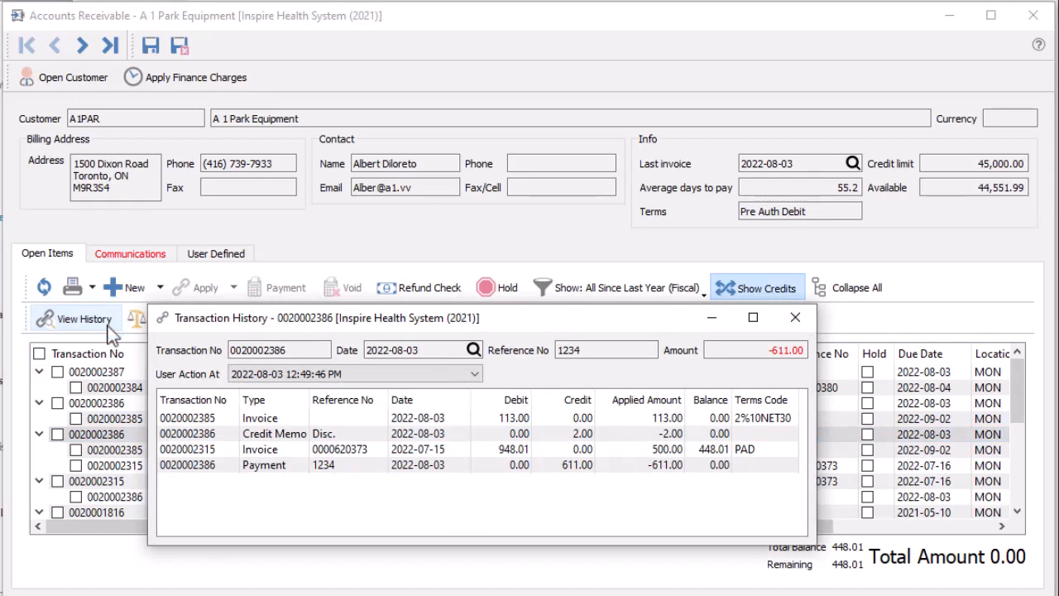
pyautogui.click(356, 374)
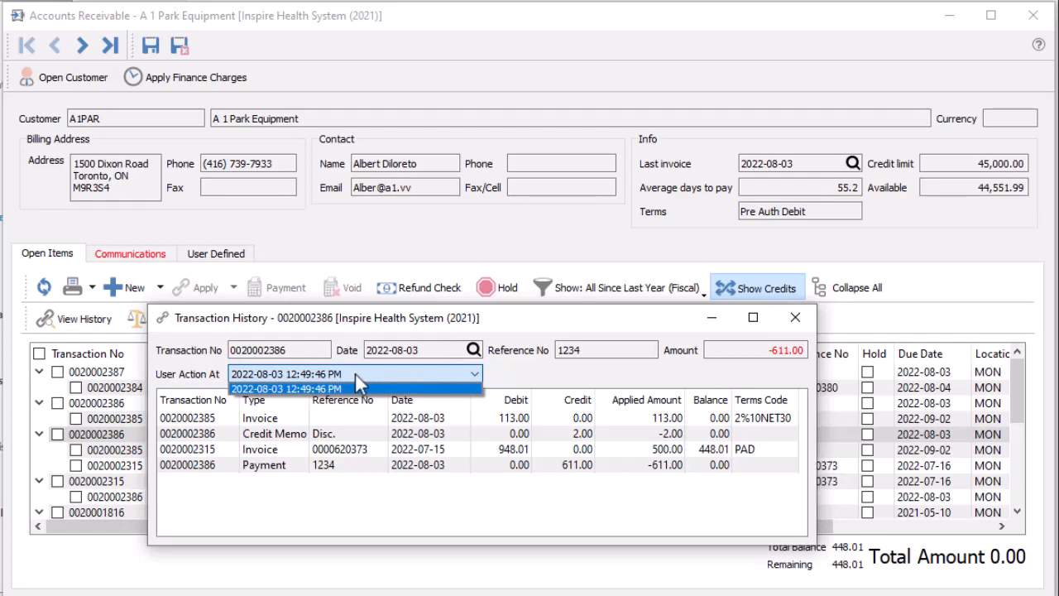
pyautogui.click(794, 319)
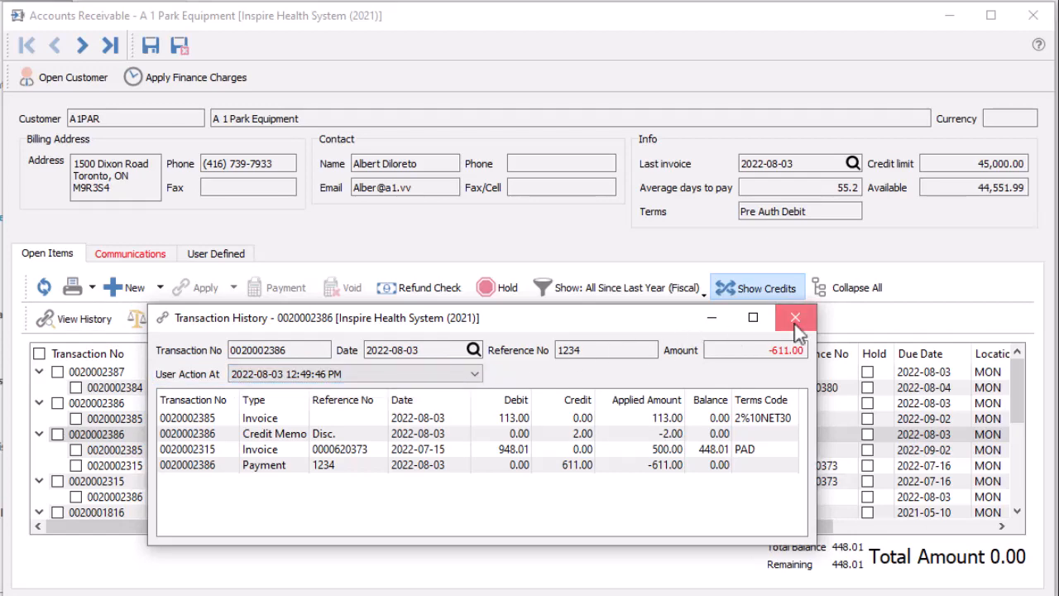
pyautogui.click(795, 319)
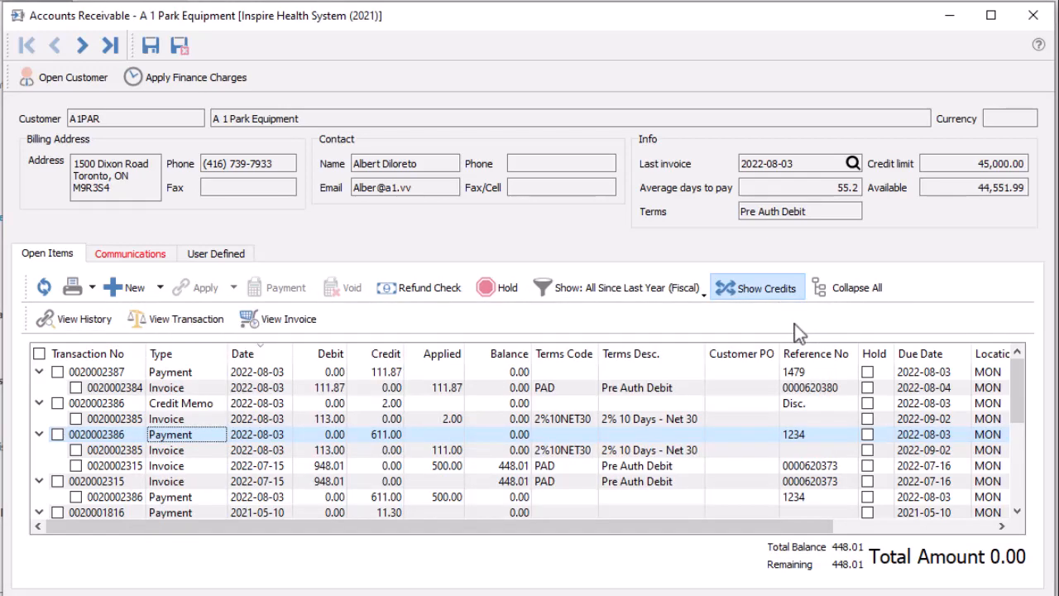
# - Void the 111.87 payment with reference number 1479, review its GL transaction and close it
pyautogui.click(57, 372)
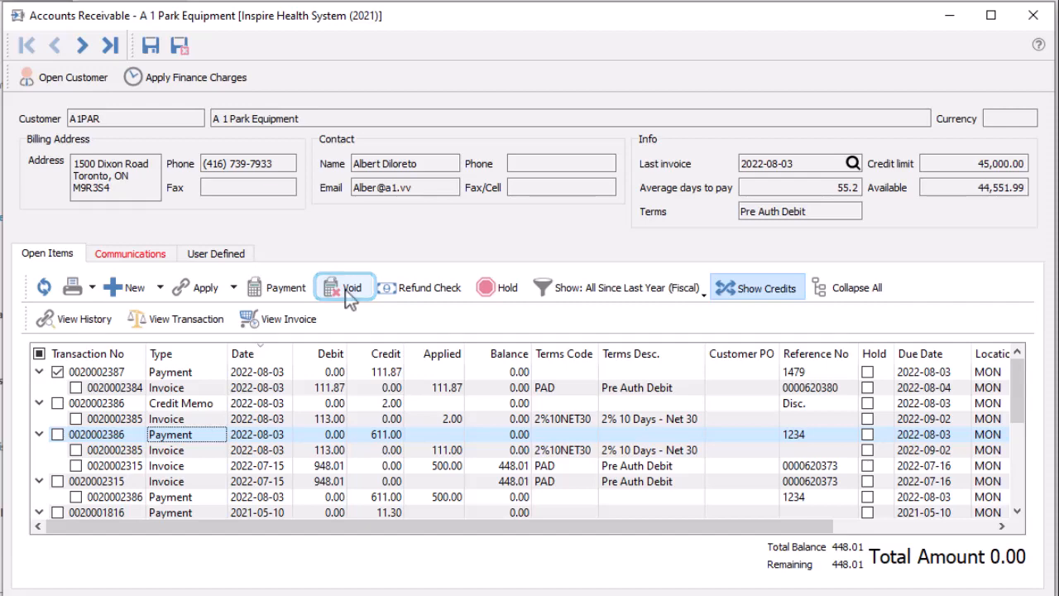
pyautogui.click(345, 290)
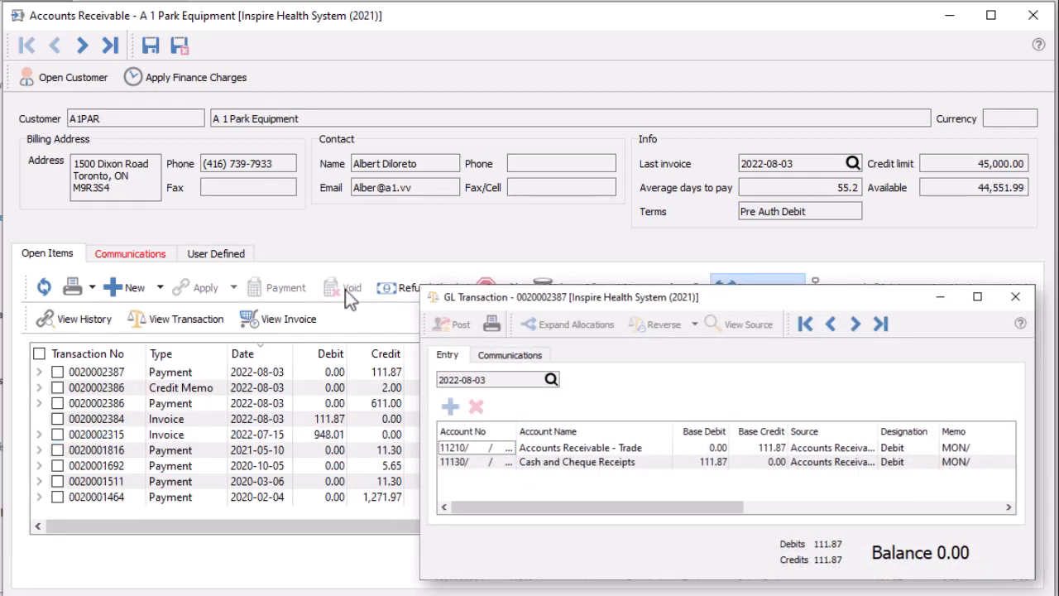
pyautogui.press('Escape')
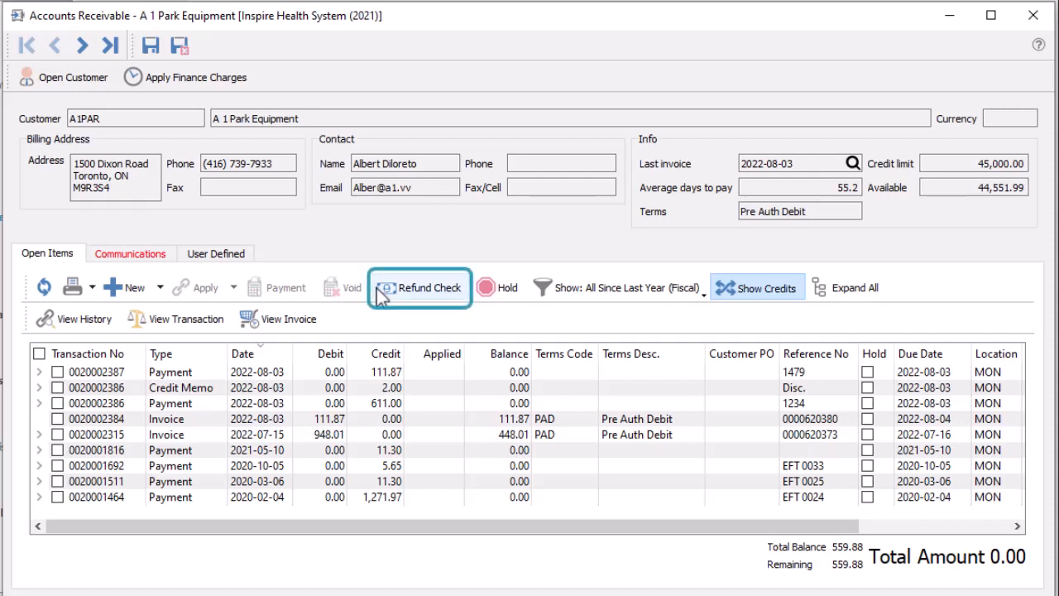
# - Open a refund check for A 1 Park Equipment
pyautogui.click(377, 288)
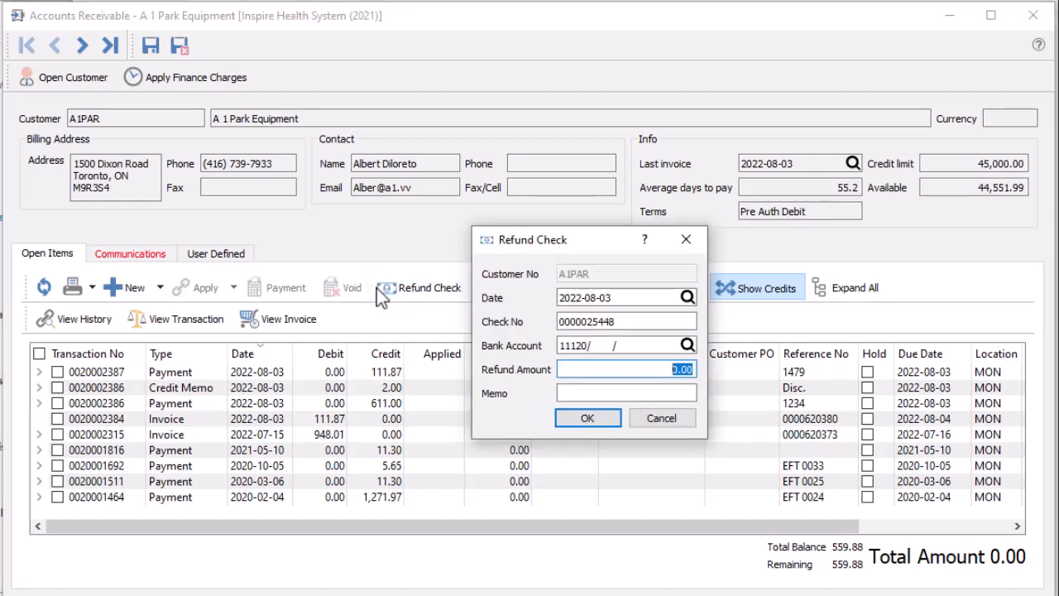